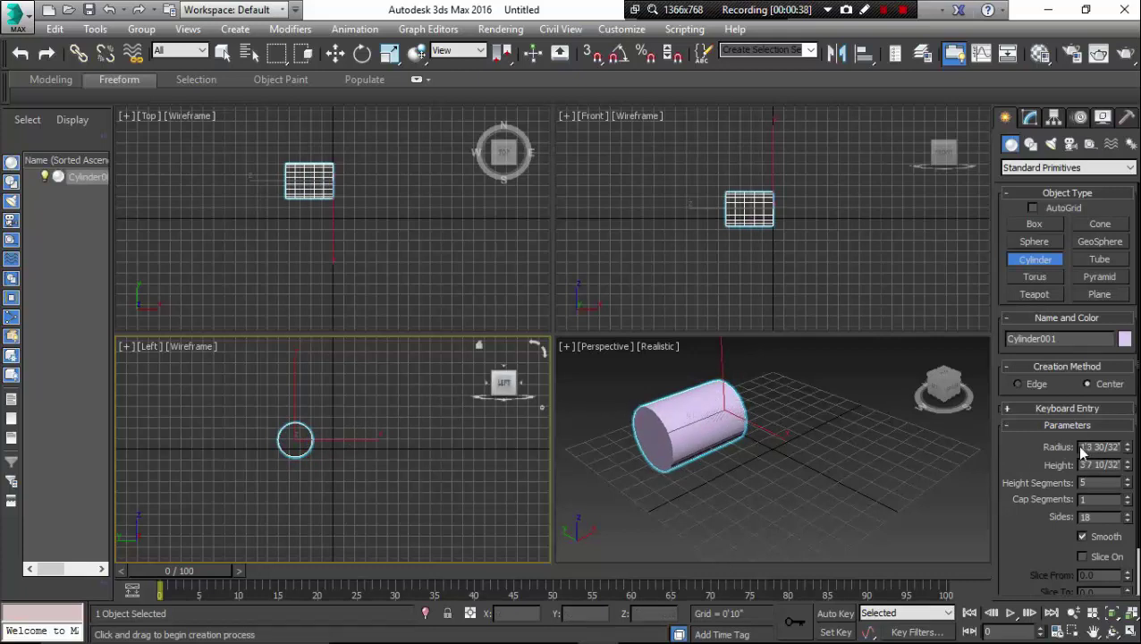
# Step: Set the cylinder's radius to 1 inch and its height to 12 inches, and finish creating it
pyautogui.doubleClick(1084, 447)
pyautogui.write('1')
pyautogui.click(1082, 463)
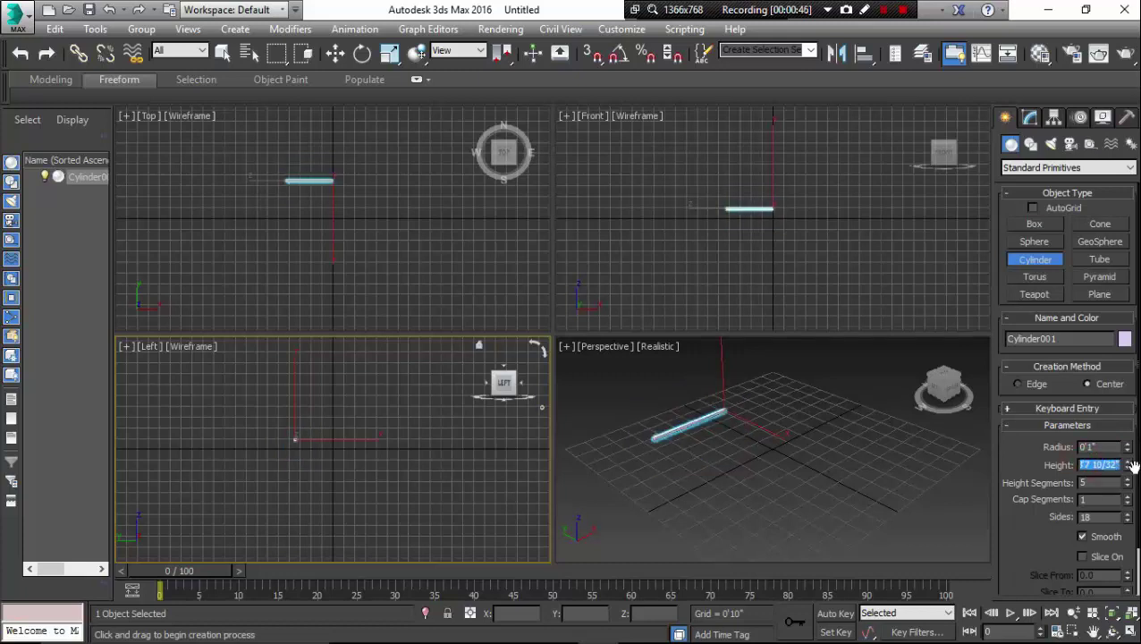
pyautogui.write('1')
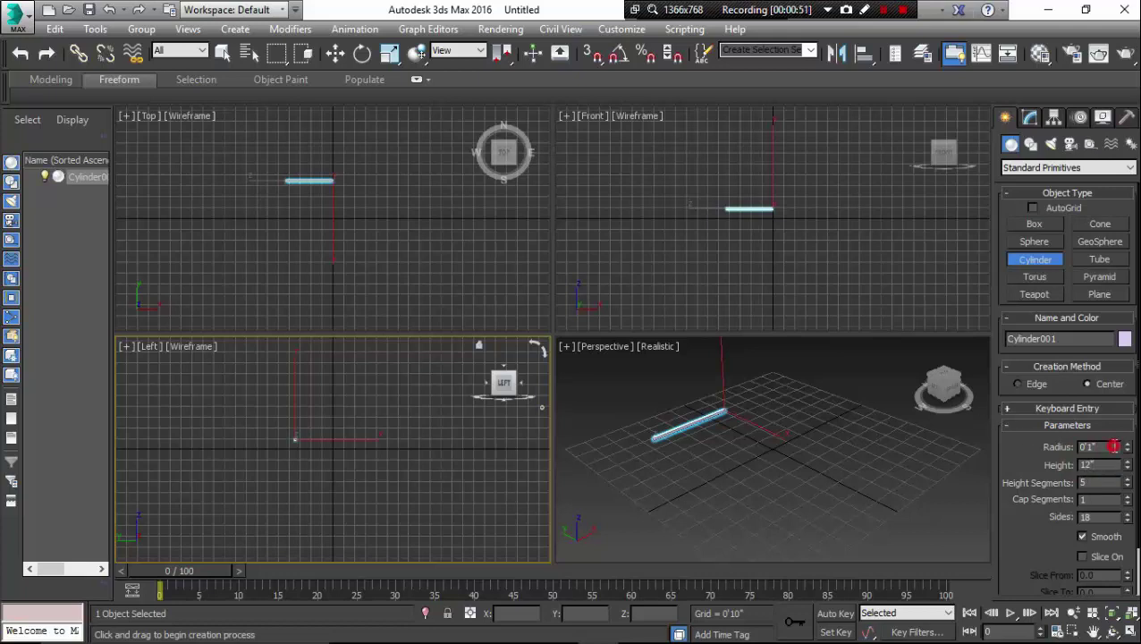
pyautogui.press('Return')
pyautogui.scroll(5, 730, 413)
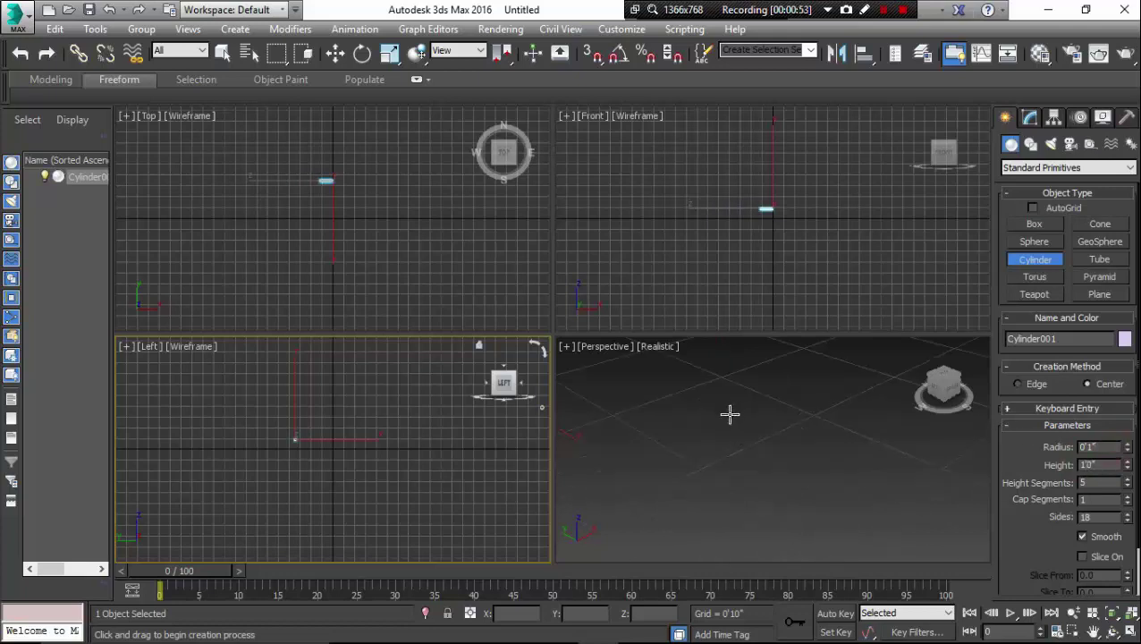
pyautogui.scroll(-8, 730, 413)
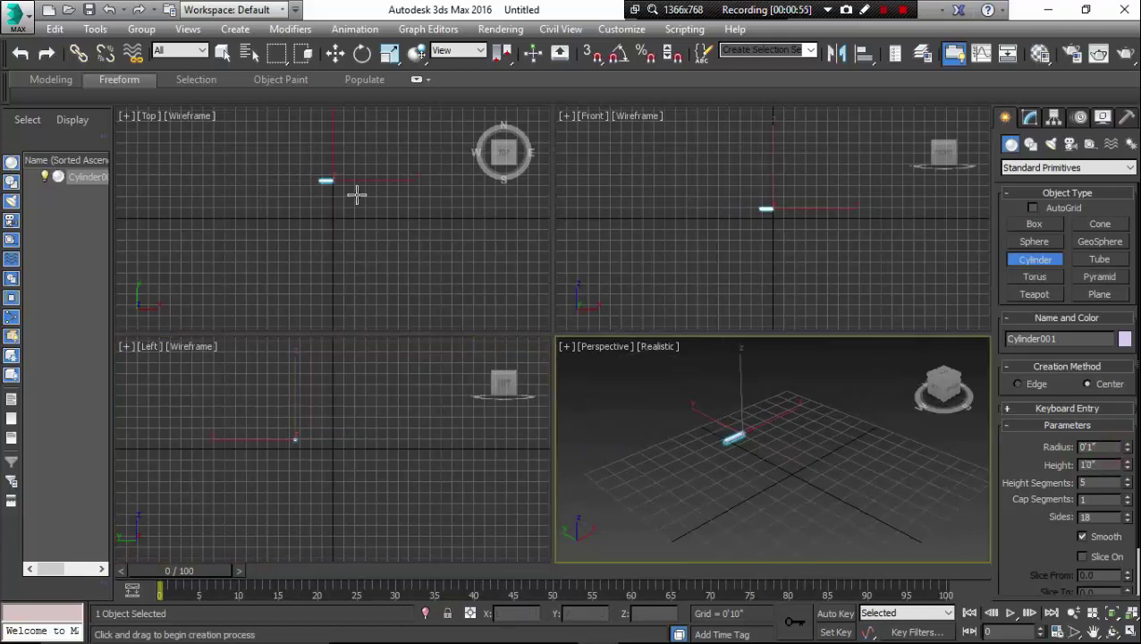
pyautogui.rightClick(565, 190)
pyautogui.click(751, 263)
# Step: Apply an FFD(box) modifier to the cylinder
pyautogui.scroll(8, 779, 235)
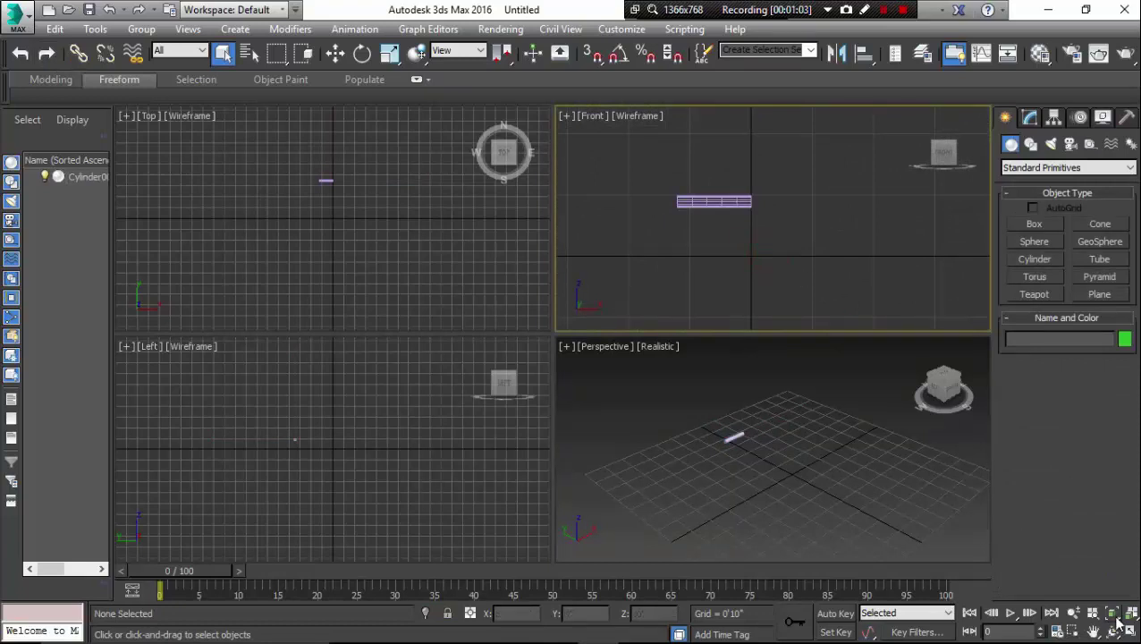
pyautogui.hotkey('alt', 'w')
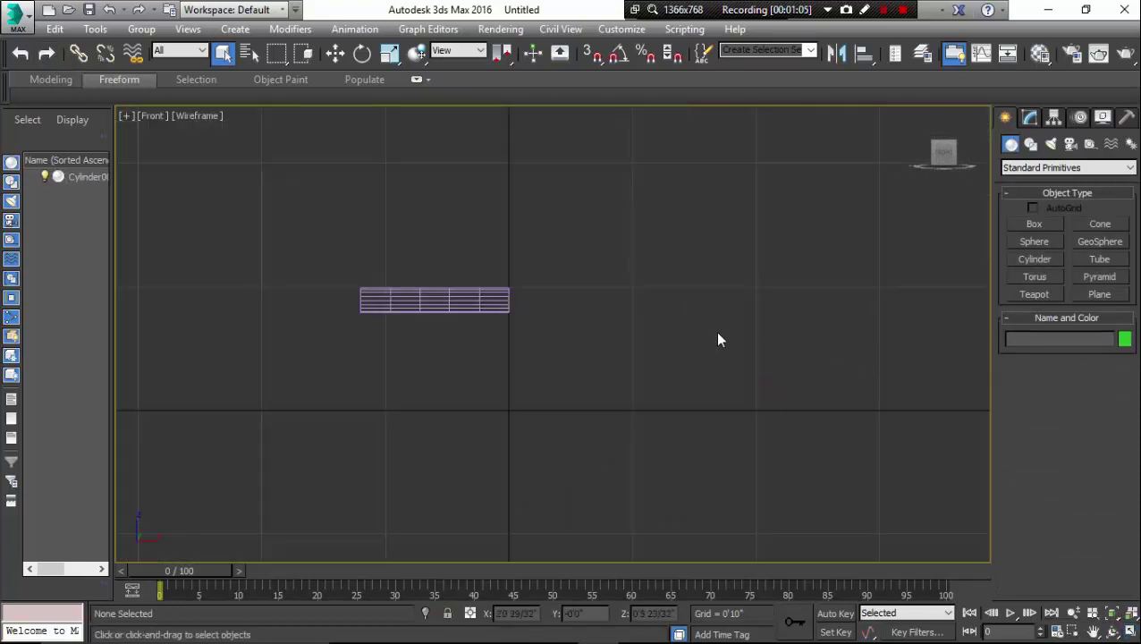
pyautogui.moveTo(718, 339); pyautogui.dragTo(937, 370, button='middle')
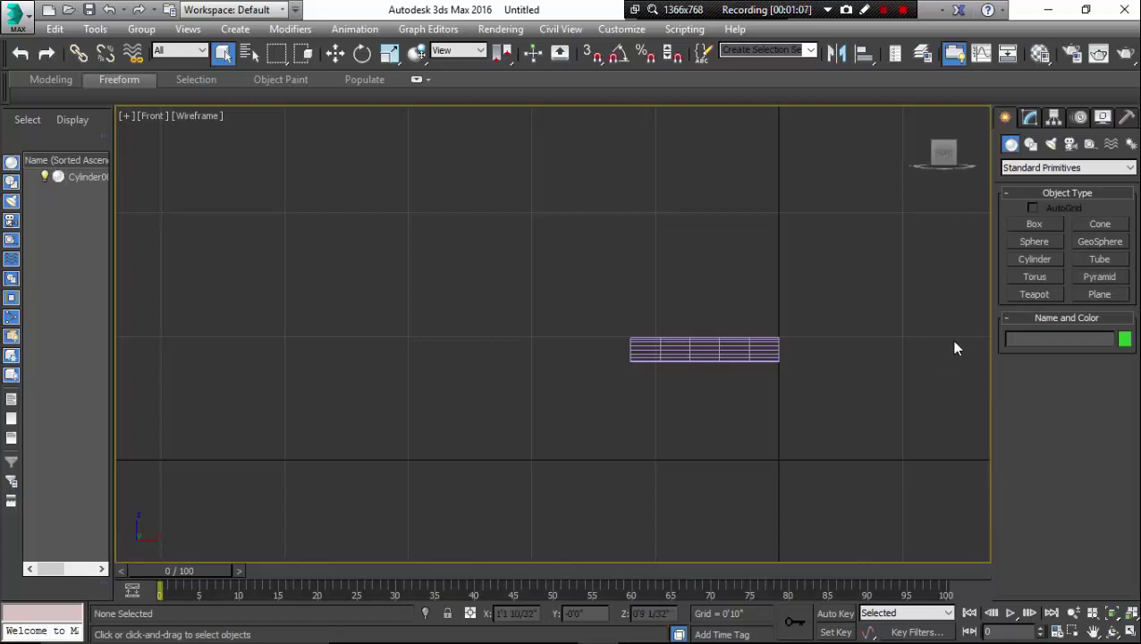
pyautogui.click(1031, 118)
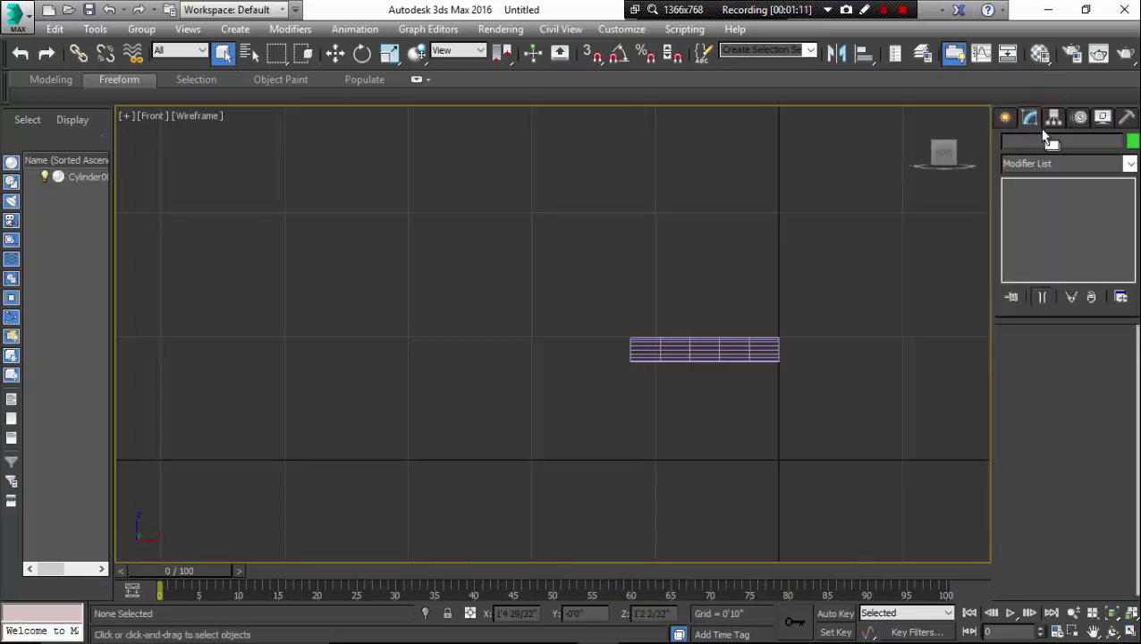
pyautogui.click(1130, 164)
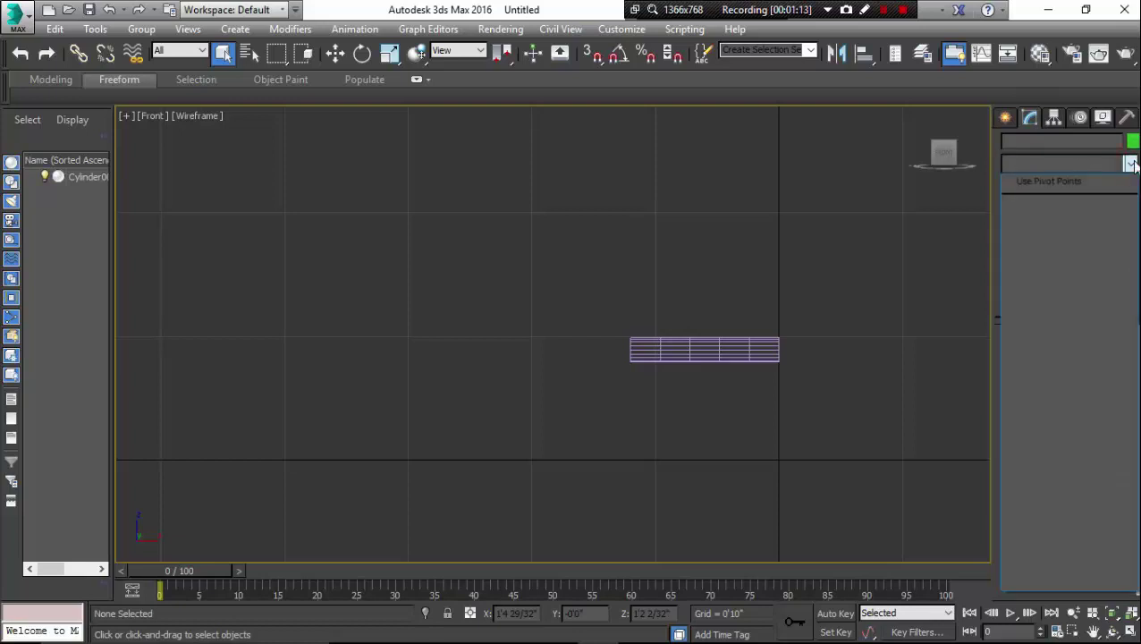
pyautogui.click(742, 350)
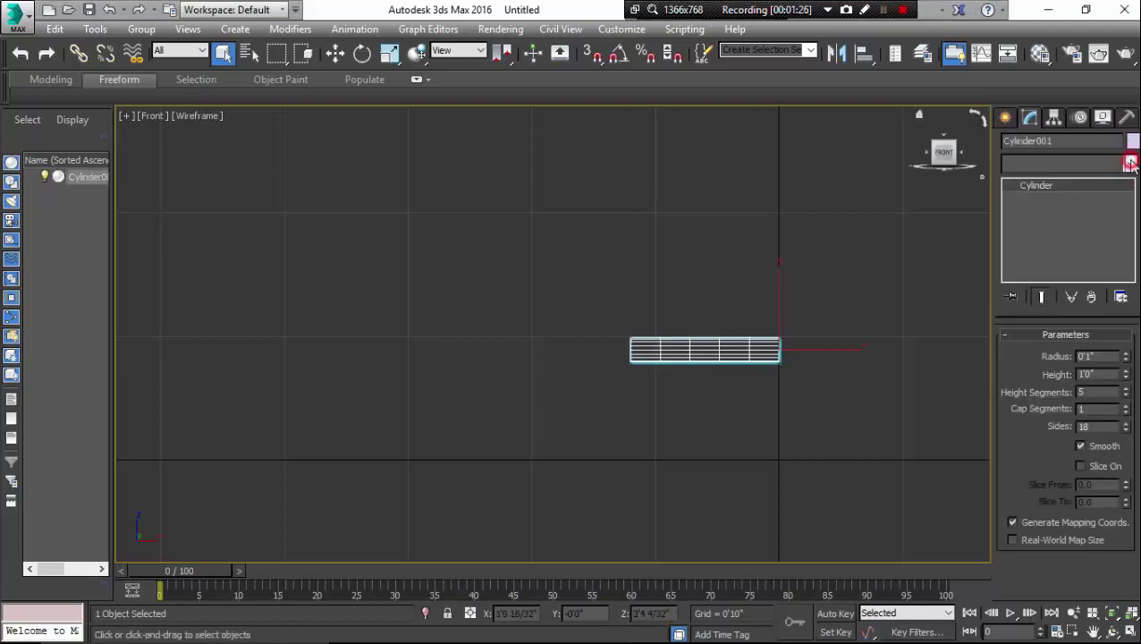
pyautogui.click(1130, 166)
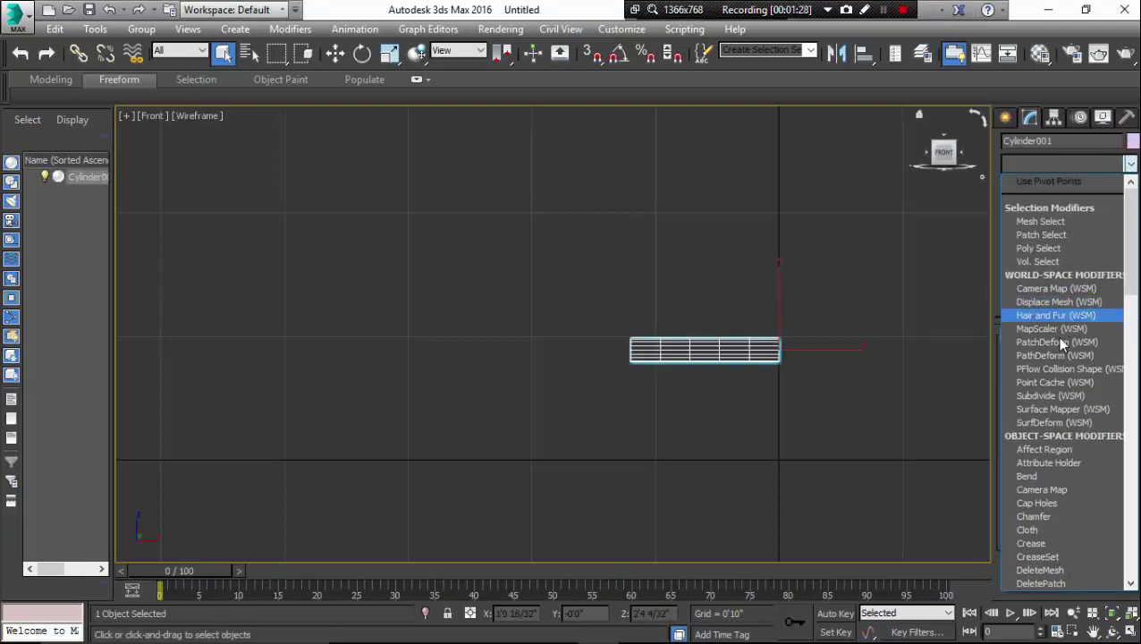
pyautogui.scroll(-3, 1056, 358)
pyautogui.scroll(-5, 1049, 383)
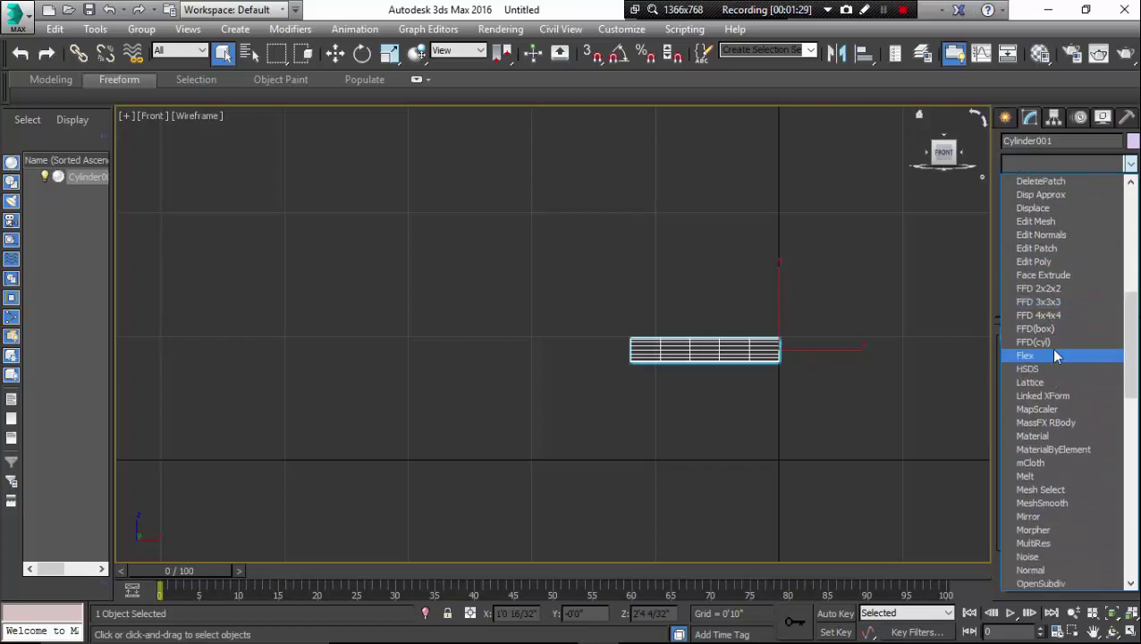
pyautogui.click(1060, 329)
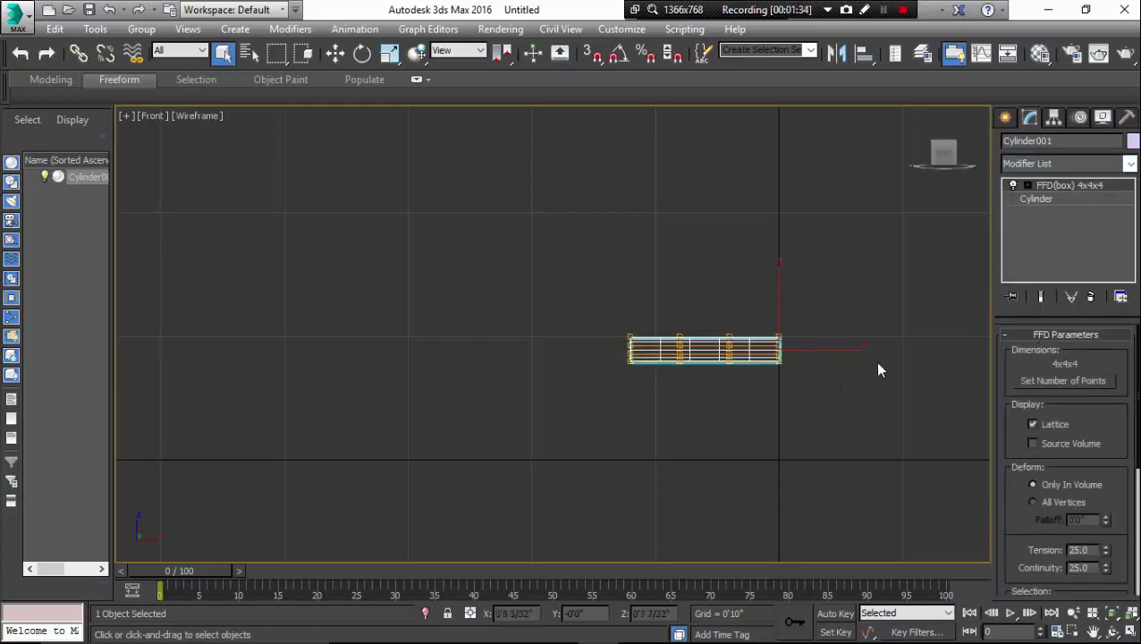
# Step: Set the FFD lattice's number of points to length 2, width 2 and height 10
pyautogui.click(1085, 380)
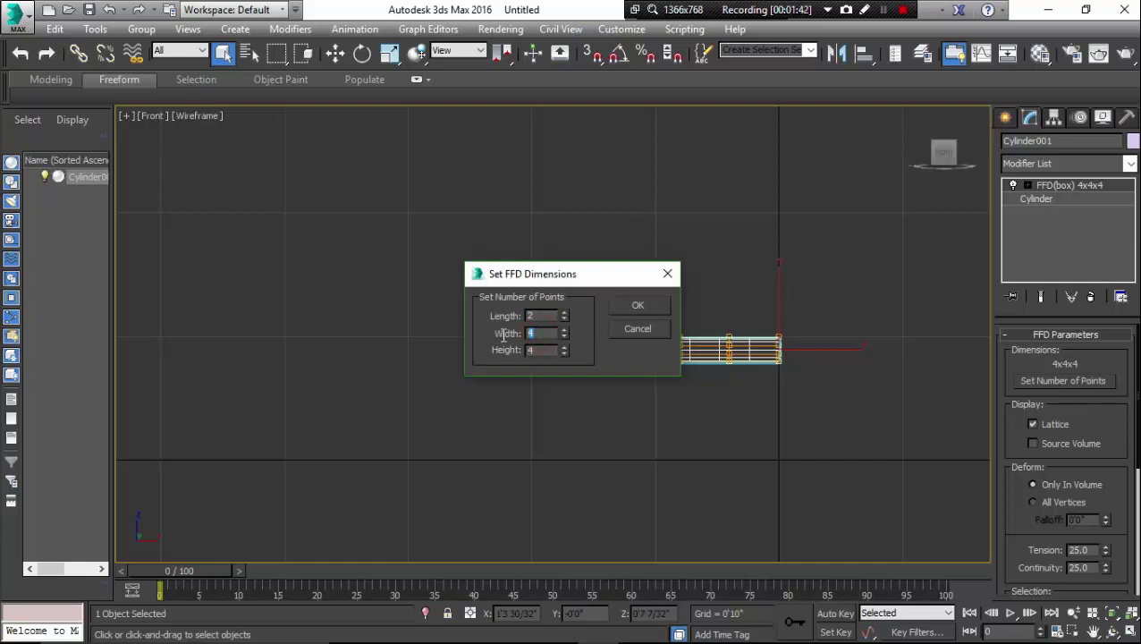
pyautogui.write('2')
pyautogui.write('10')
pyautogui.click(633, 307)
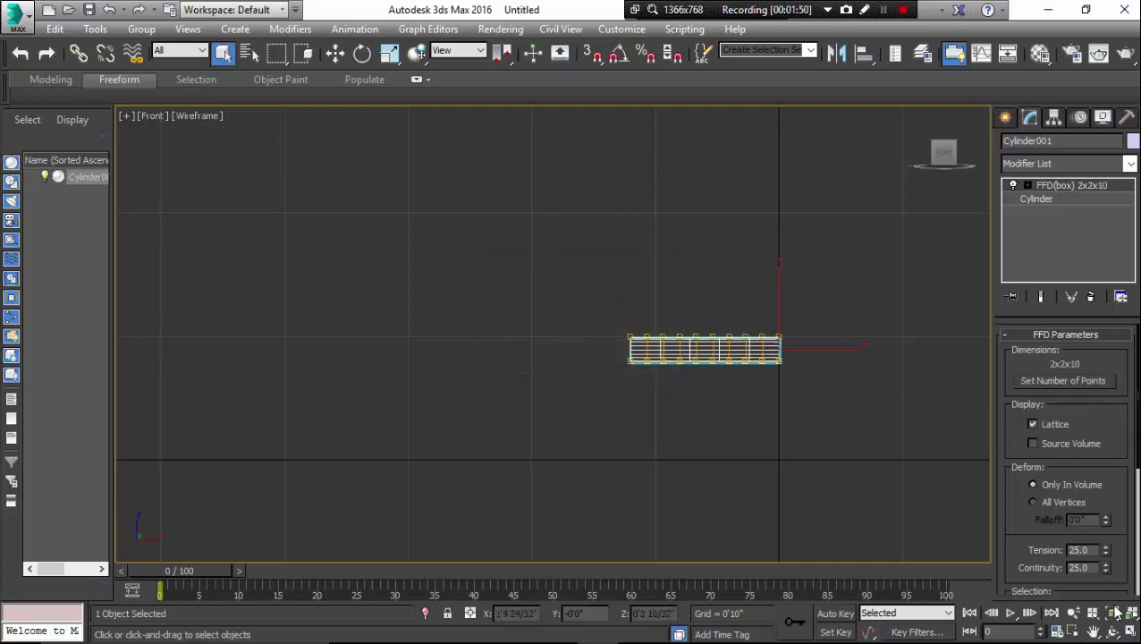
# Step: Reselect the cylinder in a maximized Front view and activate Move at the FFD lattice's Control Points level
pyautogui.click(1114, 612)
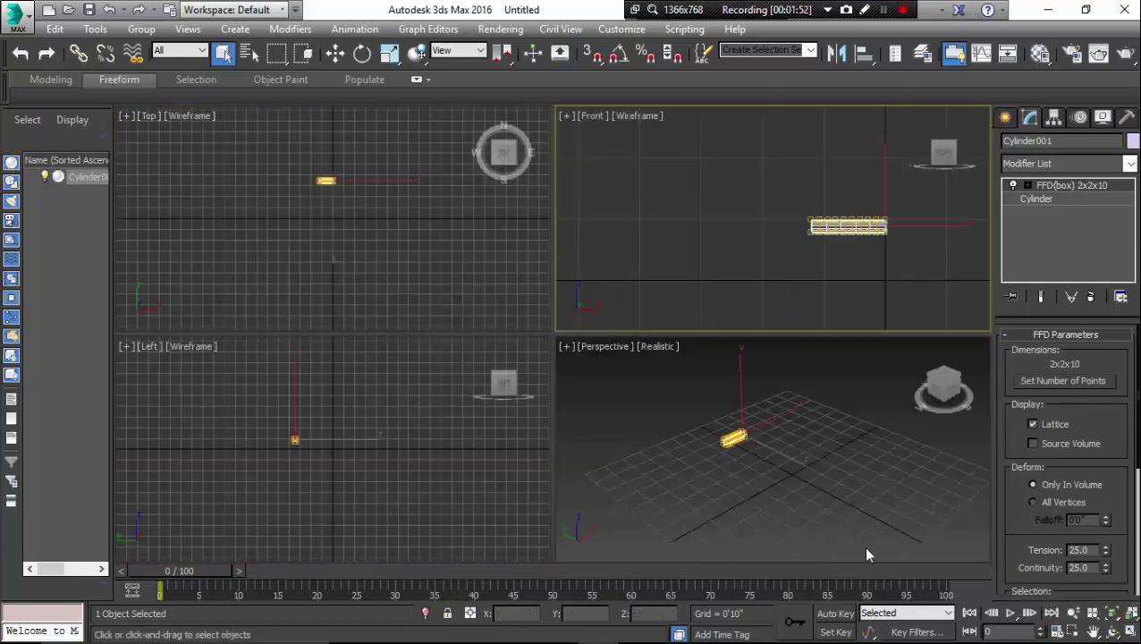
pyautogui.scroll(5, 742, 430)
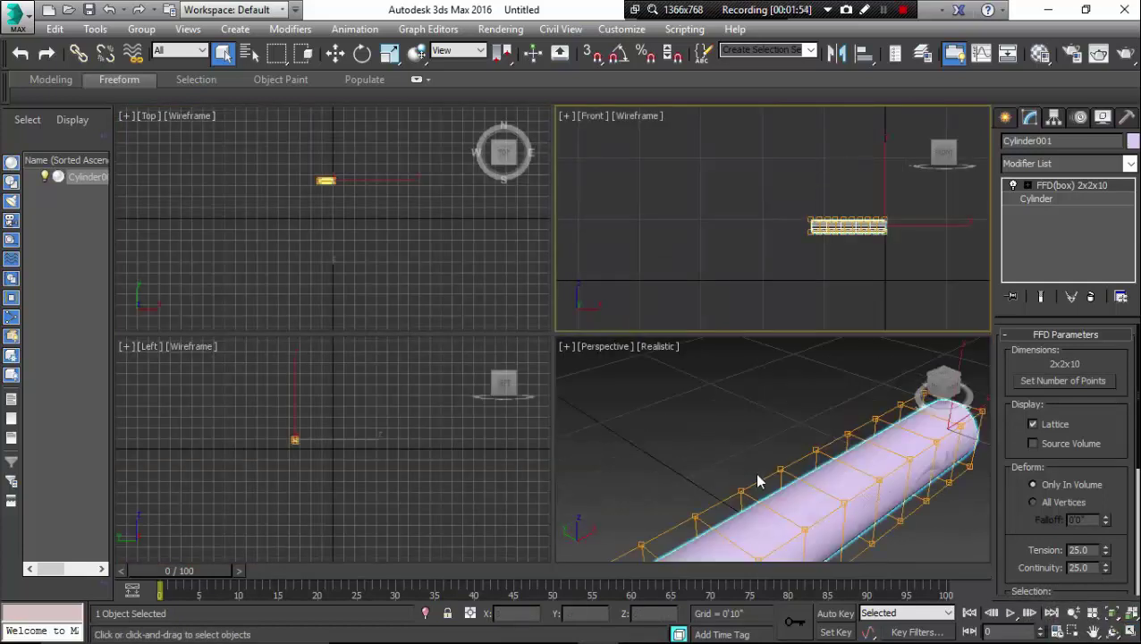
pyautogui.moveTo(758, 481)
pyautogui.keyDown('alt'); pyautogui.mouseDown(button='middle')
pyautogui.moveTo(782, 451)
pyautogui.moveTo(765, 472)
pyautogui.mouseUp(button='middle'); pyautogui.keyUp('alt')
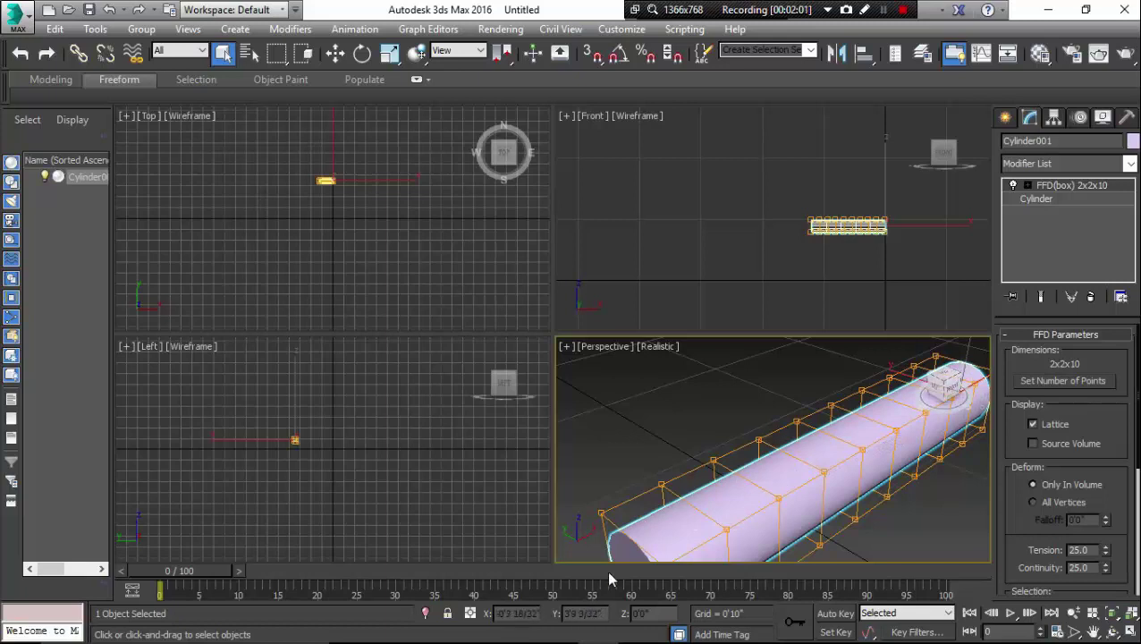
pyautogui.moveTo(746, 484)
pyautogui.mouseDown(button='middle')
pyautogui.moveTo(731, 479)
pyautogui.moveTo(743, 483)
pyautogui.mouseUp(button='middle')
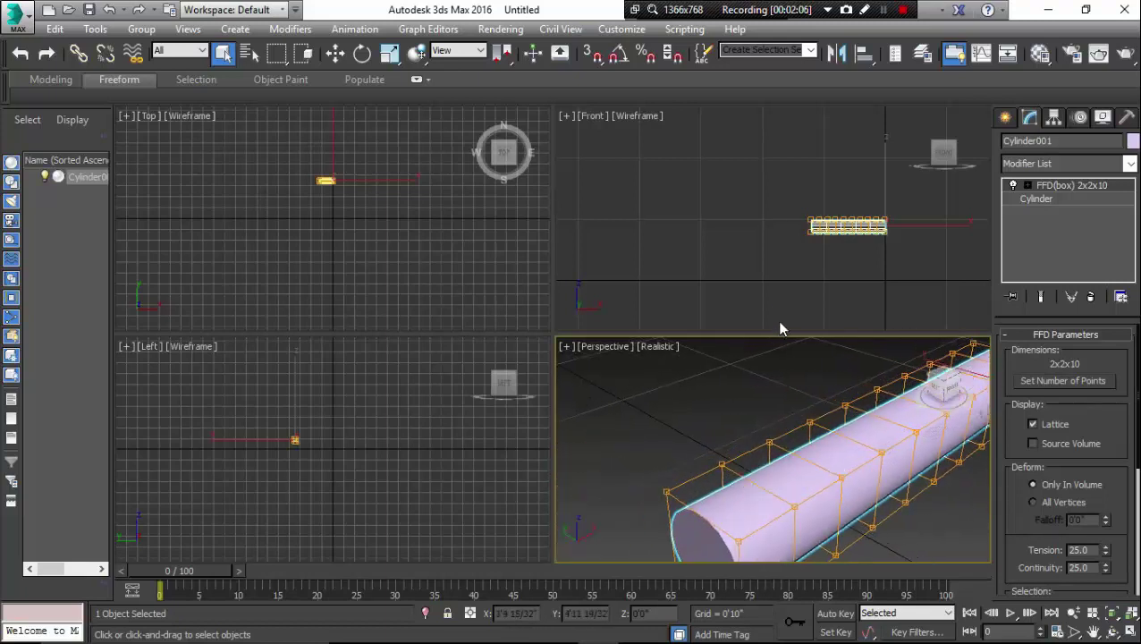
pyautogui.click(791, 272)
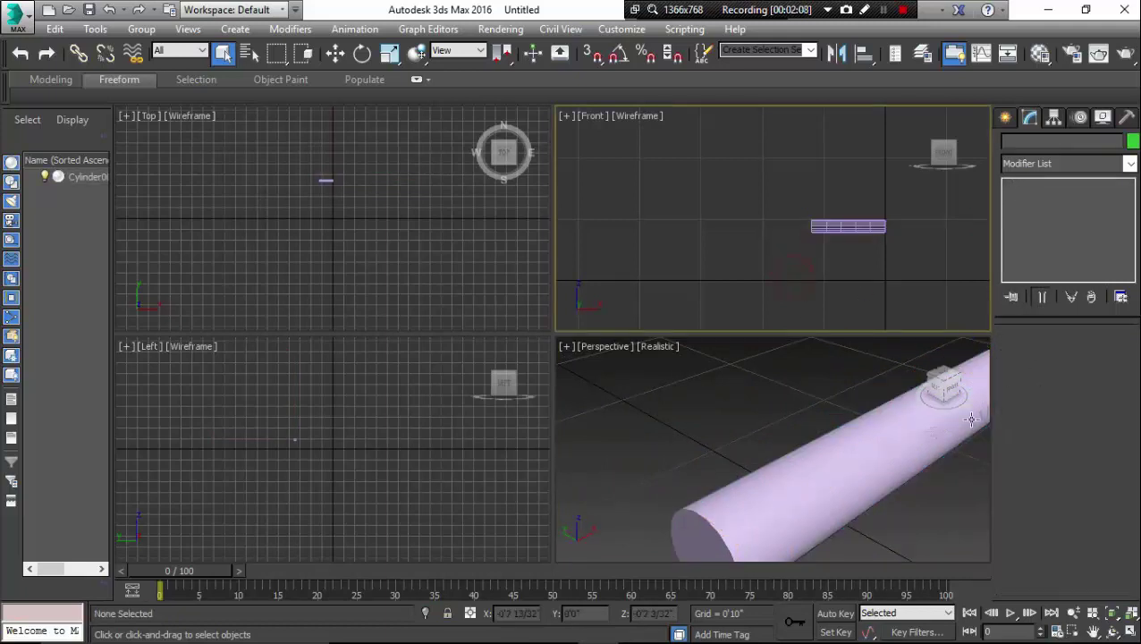
pyautogui.click(1132, 632)
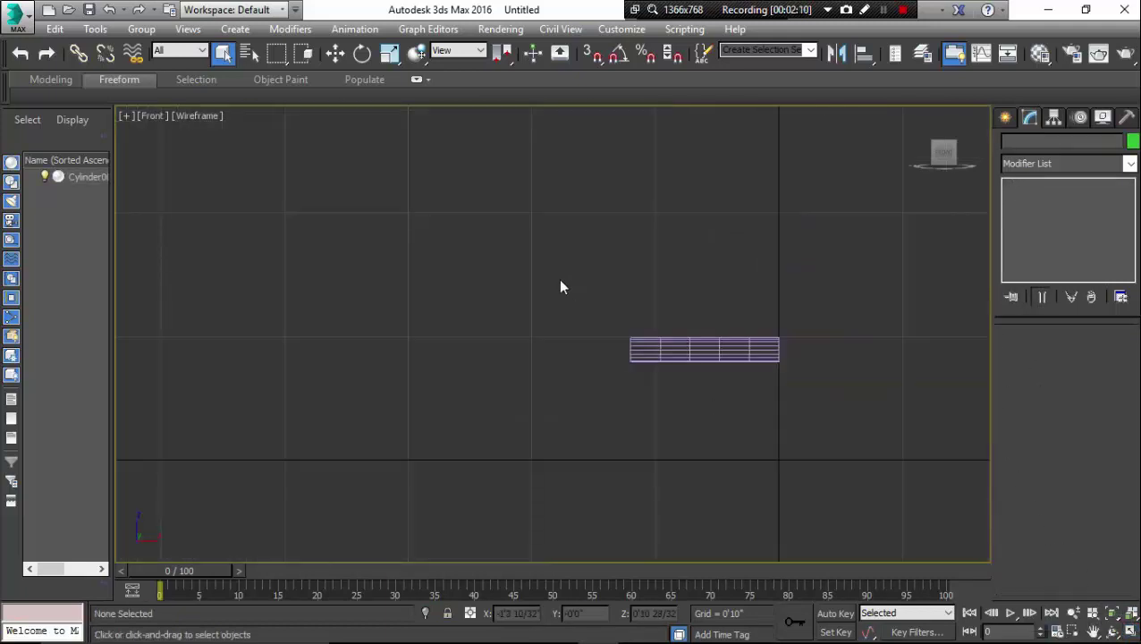
pyautogui.moveTo(525, 268); pyautogui.dragTo(739, 415)
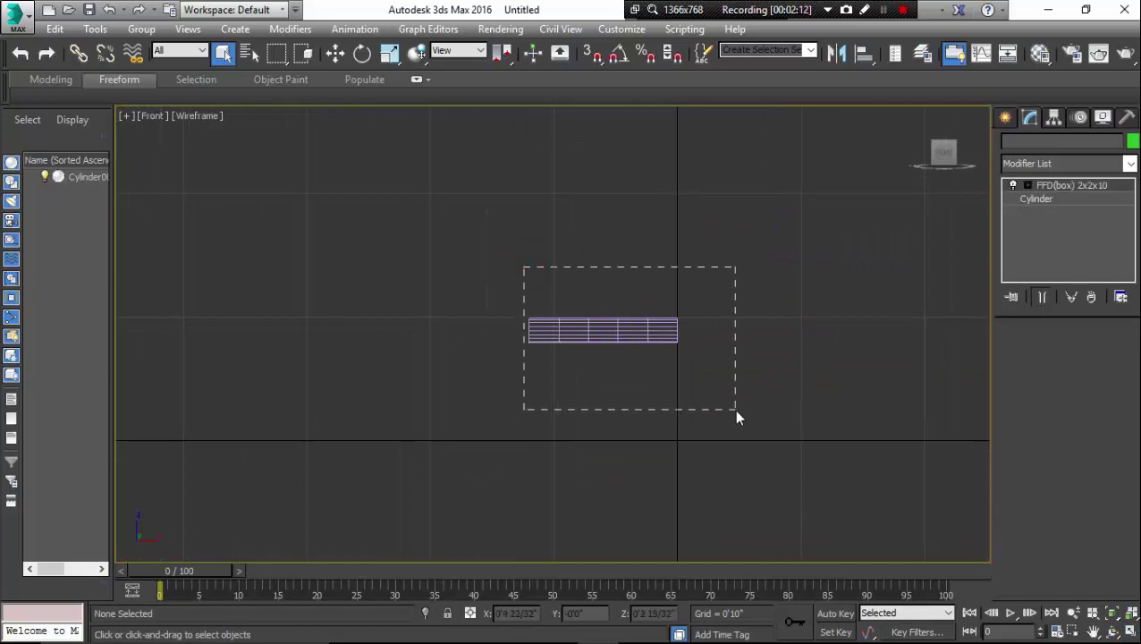
pyautogui.scroll(3, 642, 315)
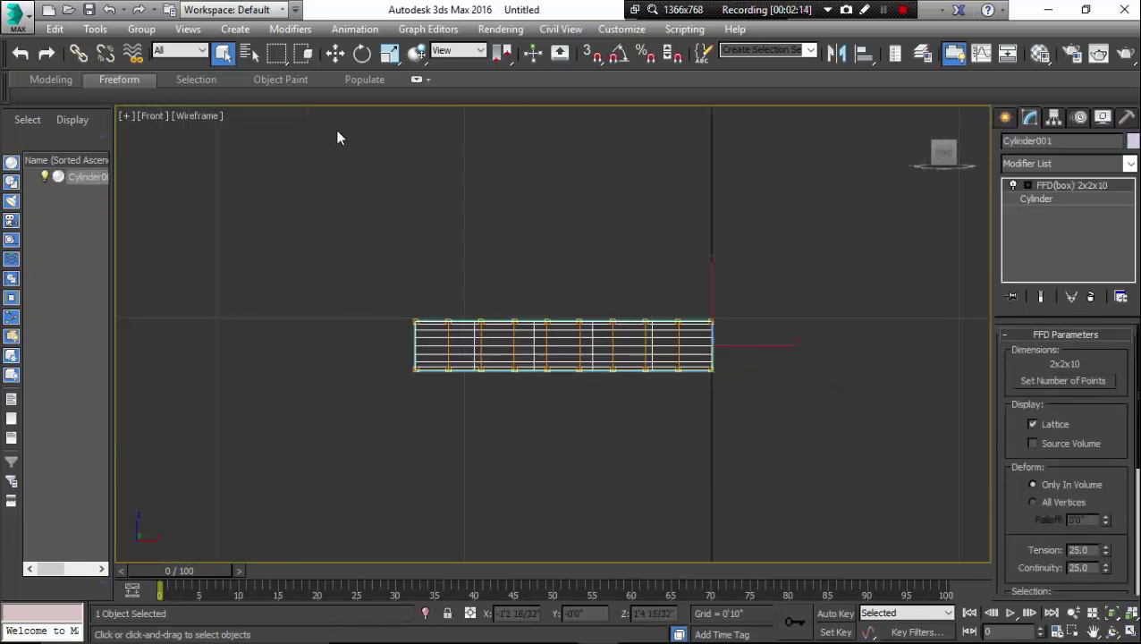
pyautogui.click(335, 54)
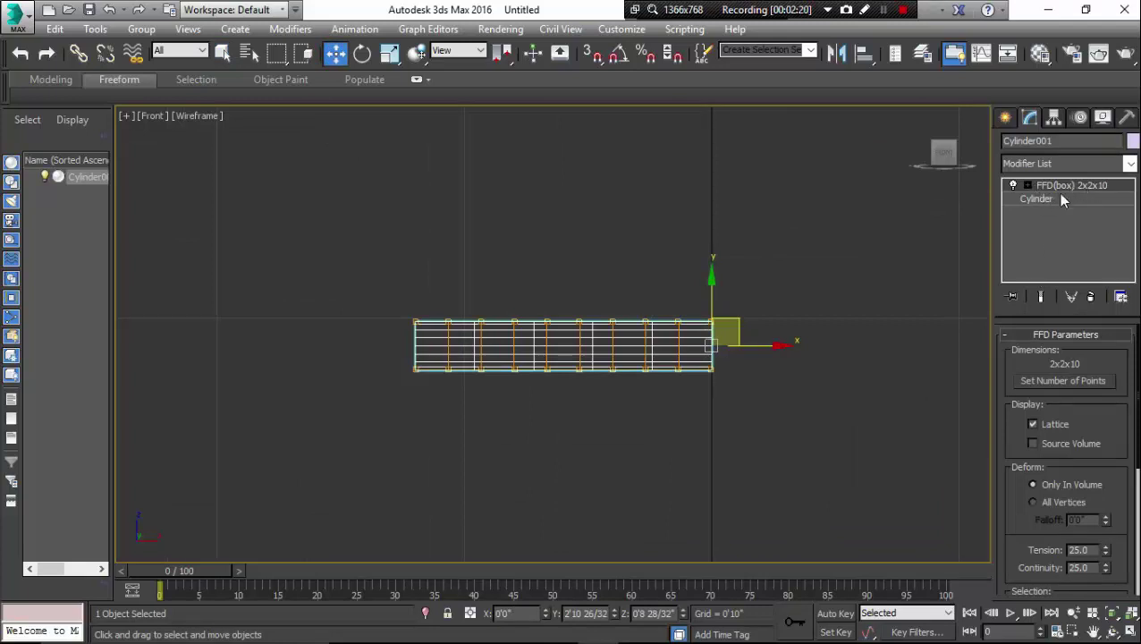
pyautogui.click(1028, 186)
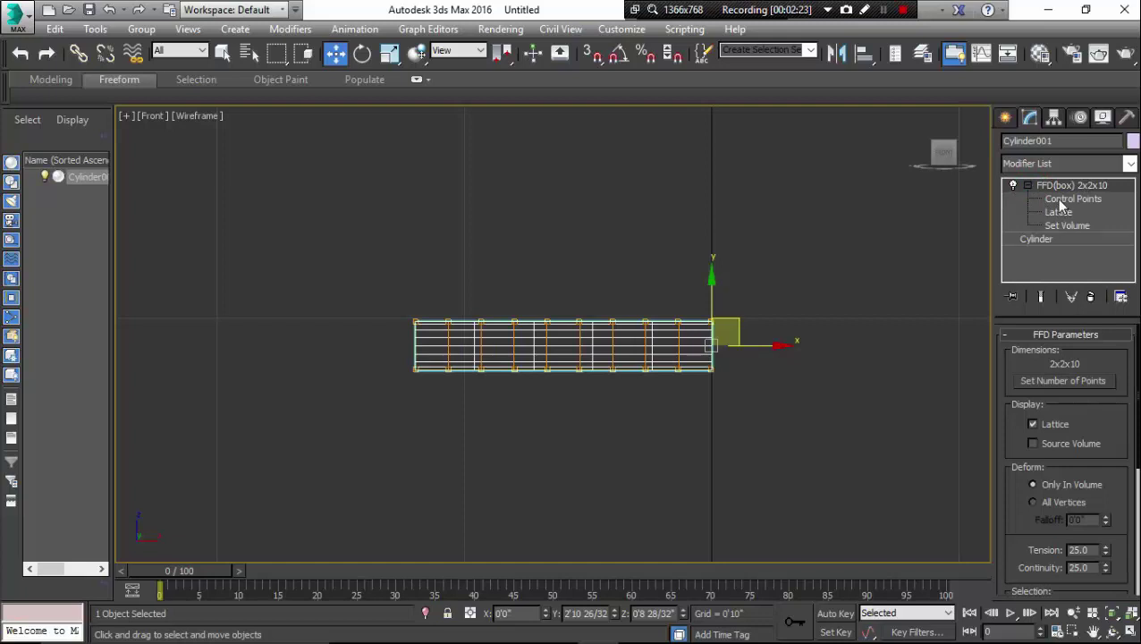
pyautogui.click(1059, 200)
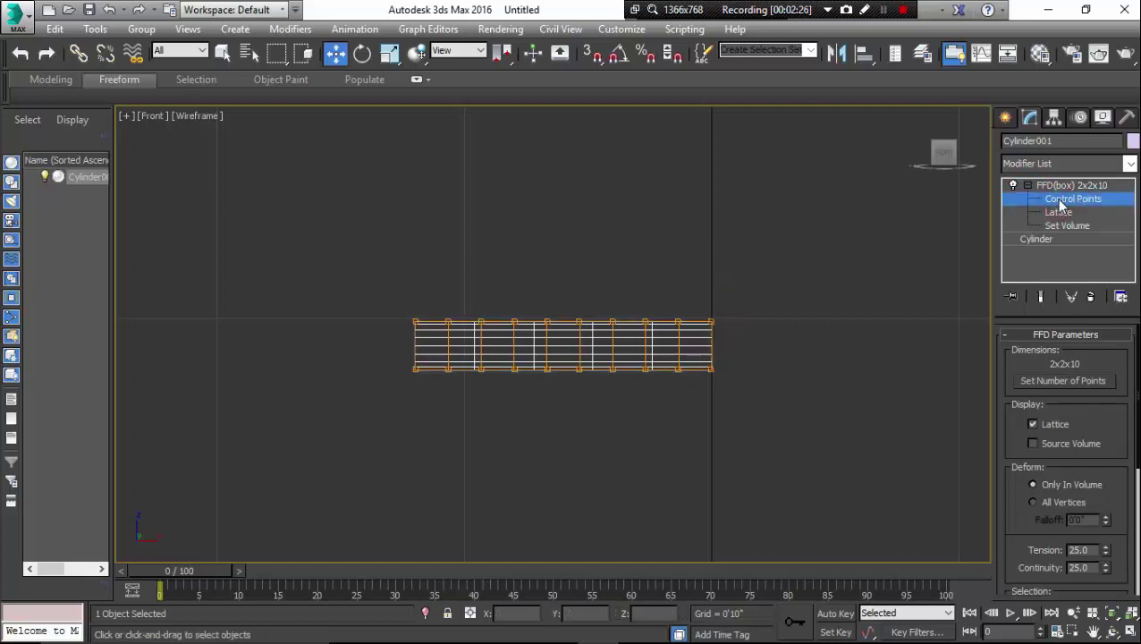
# Step: Move the upper and lower control points at the cylinder's right end vertically towards the axis, narrowing that end to a tip
pyautogui.moveTo(701, 306); pyautogui.dragTo(730, 345)
pyautogui.scroll(3, 708, 324)
pyautogui.scroll(2, 708, 326)
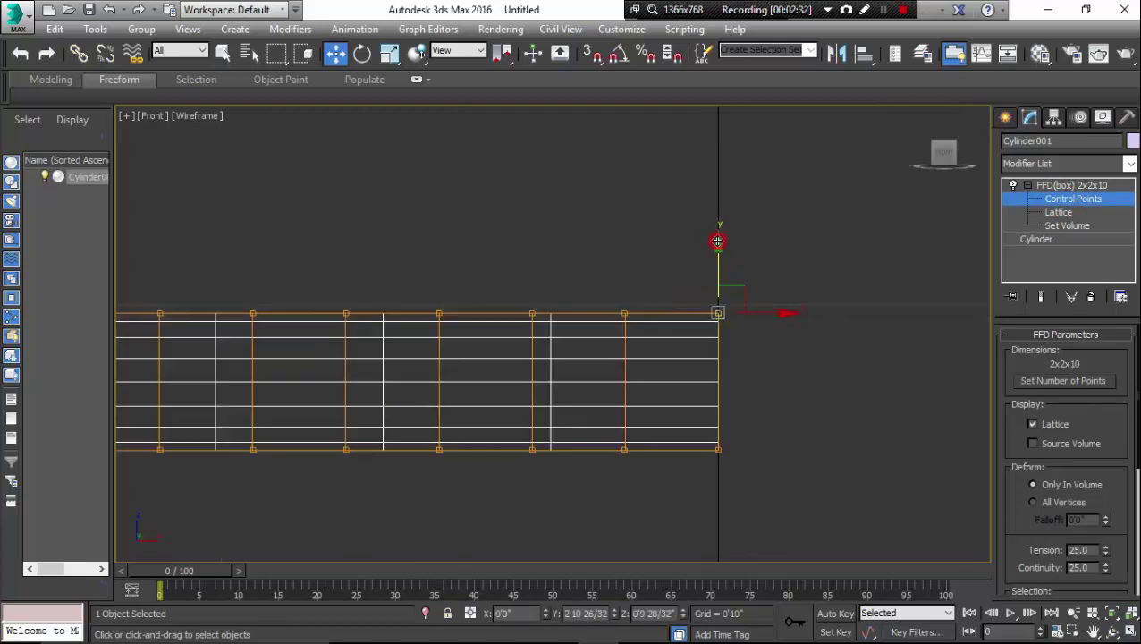
pyautogui.moveTo(717, 242); pyautogui.dragTo(716, 313)
pyautogui.moveTo(684, 442); pyautogui.dragTo(682, 438)
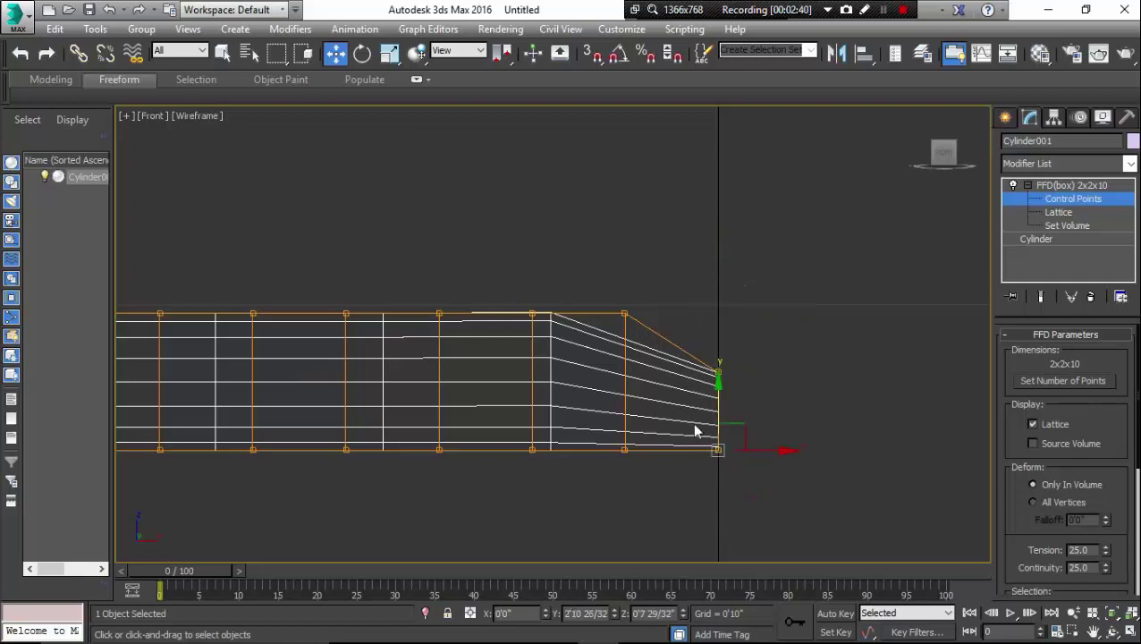
pyautogui.moveTo(718, 383); pyautogui.dragTo(729, 315)
# Step: Move the upper and lower control points of the column next to the tip inward to extend the taper
pyautogui.moveTo(728, 314); pyautogui.dragTo(795, 306, button='middle')
pyautogui.moveTo(581, 272); pyautogui.dragTo(640, 324)
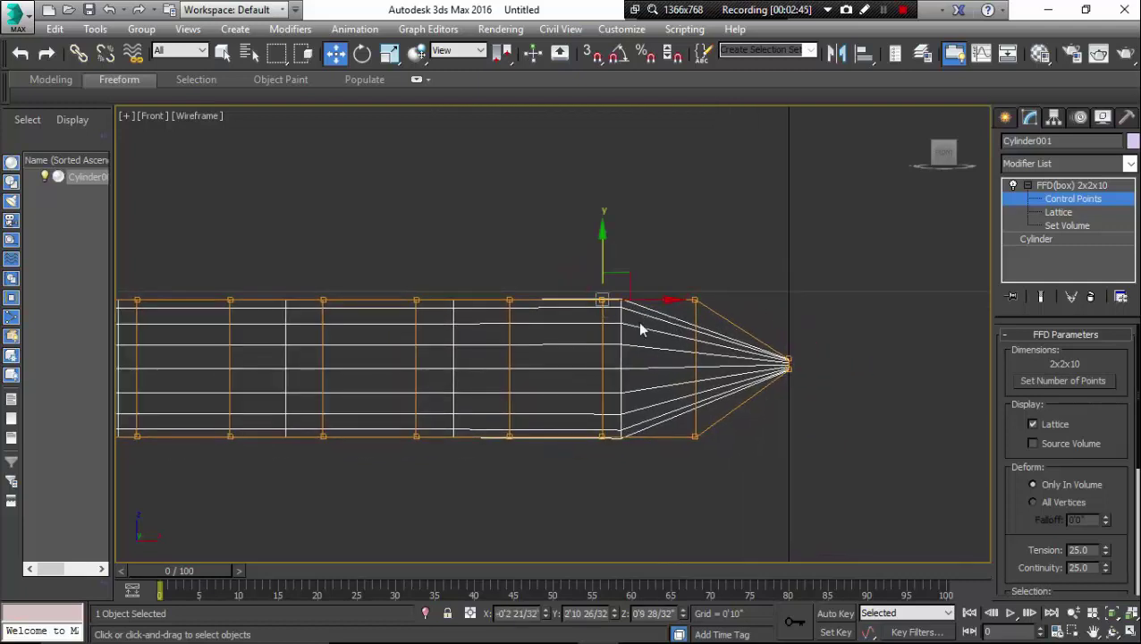
pyautogui.click(599, 240)
pyautogui.moveTo(675, 281); pyautogui.dragTo(726, 333)
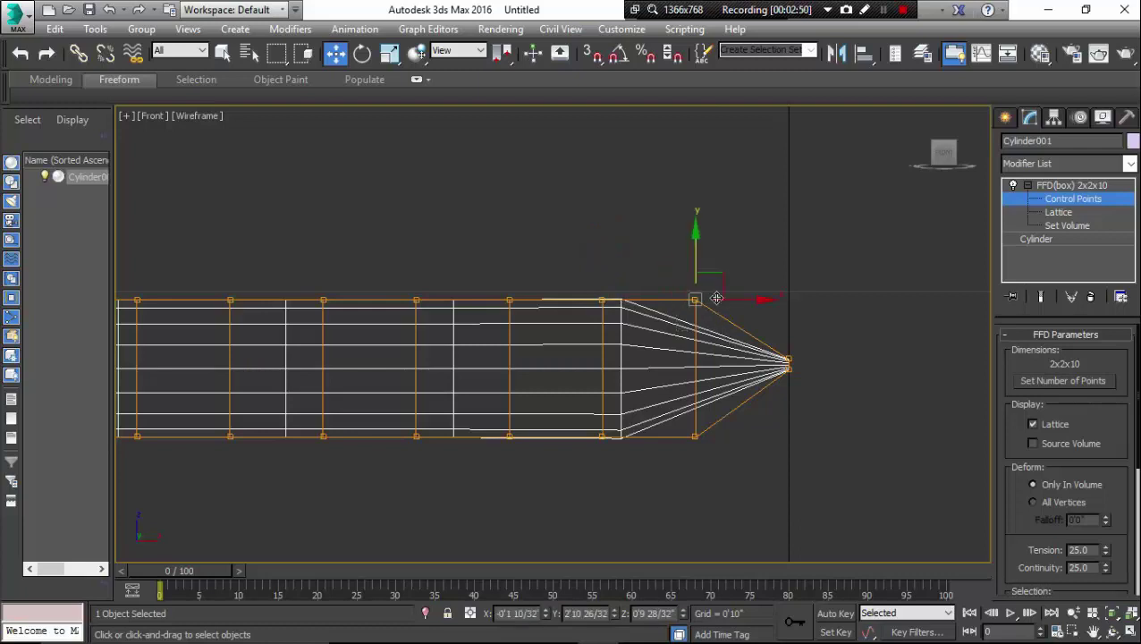
pyautogui.moveTo(699, 234); pyautogui.dragTo(698, 268)
pyautogui.moveTo(658, 428); pyautogui.dragTo(662, 426)
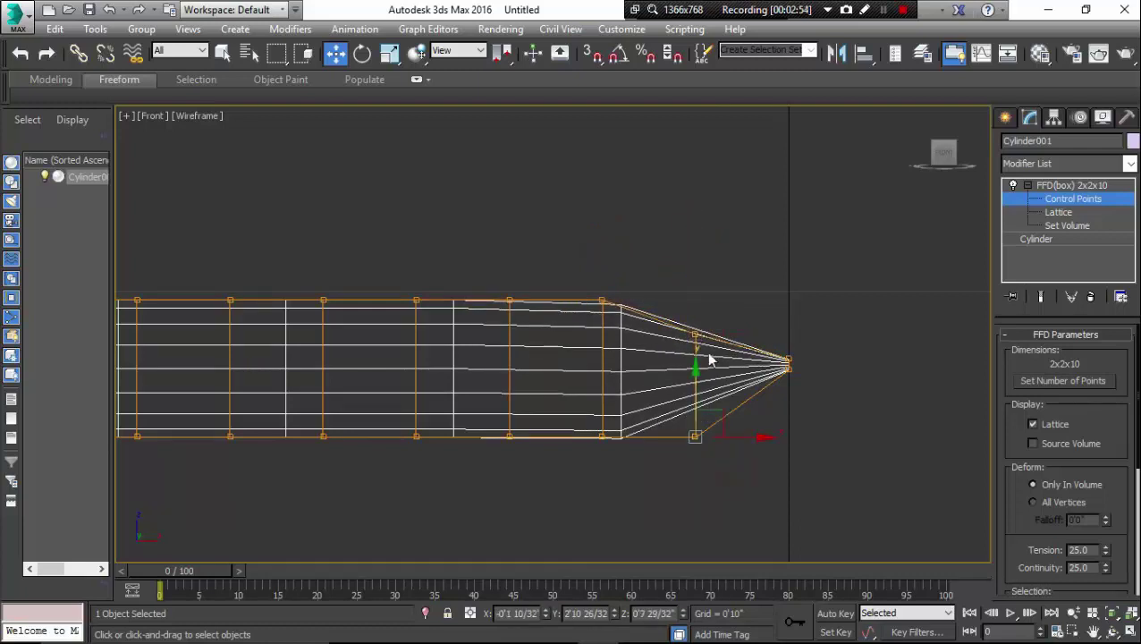
pyautogui.moveTo(695, 365); pyautogui.dragTo(707, 333)
# Step: Move the upper and lower control points of the third column from the tip inward to smooth the taper
pyautogui.moveTo(561, 288); pyautogui.dragTo(642, 340)
pyautogui.moveTo(603, 236); pyautogui.dragTo(595, 265)
pyautogui.moveTo(639, 474); pyautogui.dragTo(560, 426)
pyautogui.moveTo(601, 377); pyautogui.dragTo(617, 346)
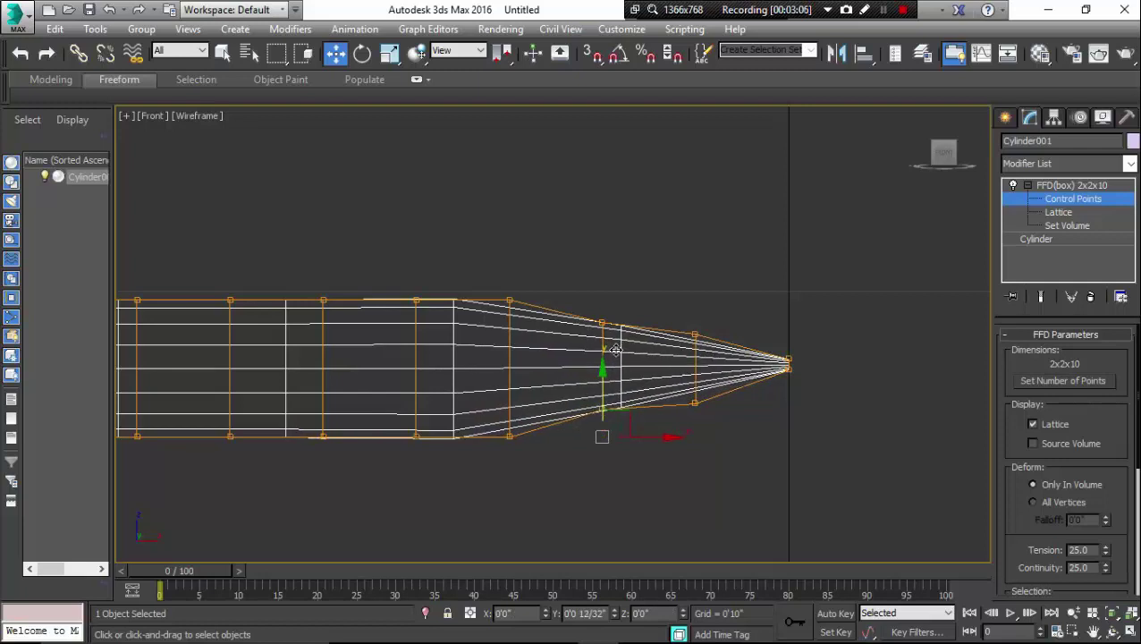
# Step: Inspect the tapered cylinder in the Front view and its flat round end in a maximized Perspective view
pyautogui.scroll(-3, 611, 324)
pyautogui.moveTo(560, 315); pyautogui.dragTo(693, 326, button='middle')
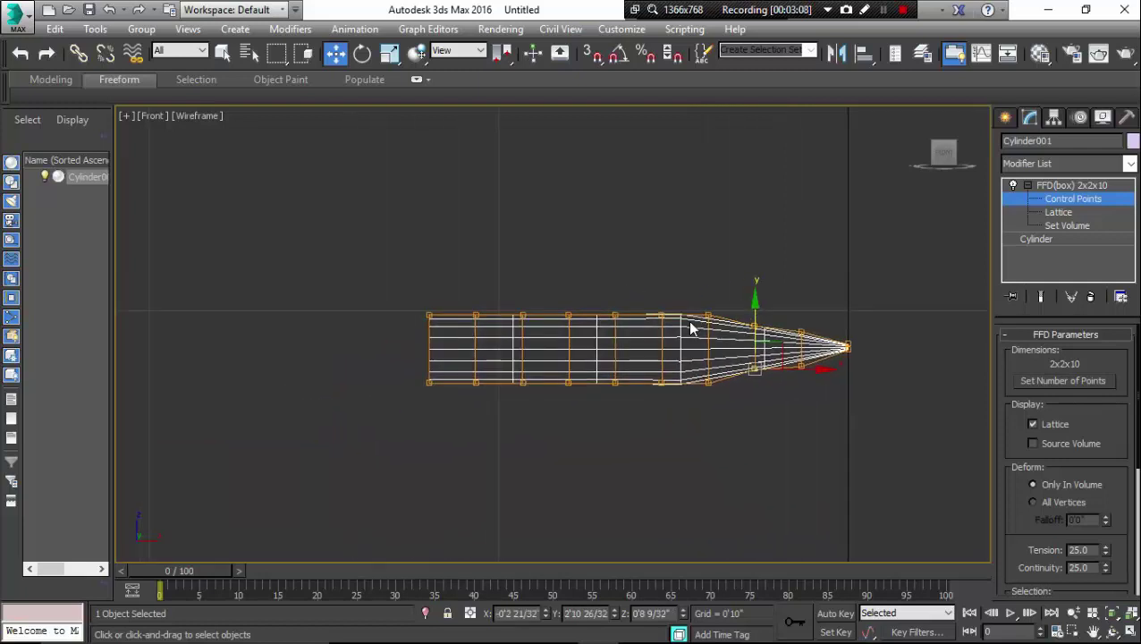
pyautogui.click(1130, 632)
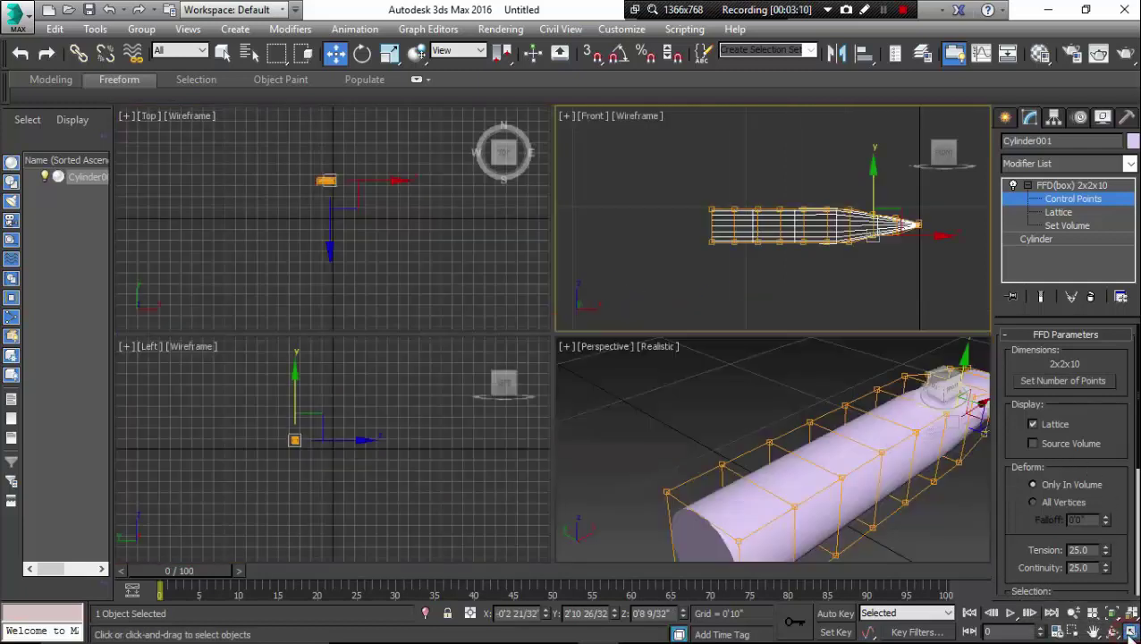
pyautogui.moveTo(895, 497); pyautogui.dragTo(841, 447, button='middle')
pyautogui.scroll(-6, 850, 450)
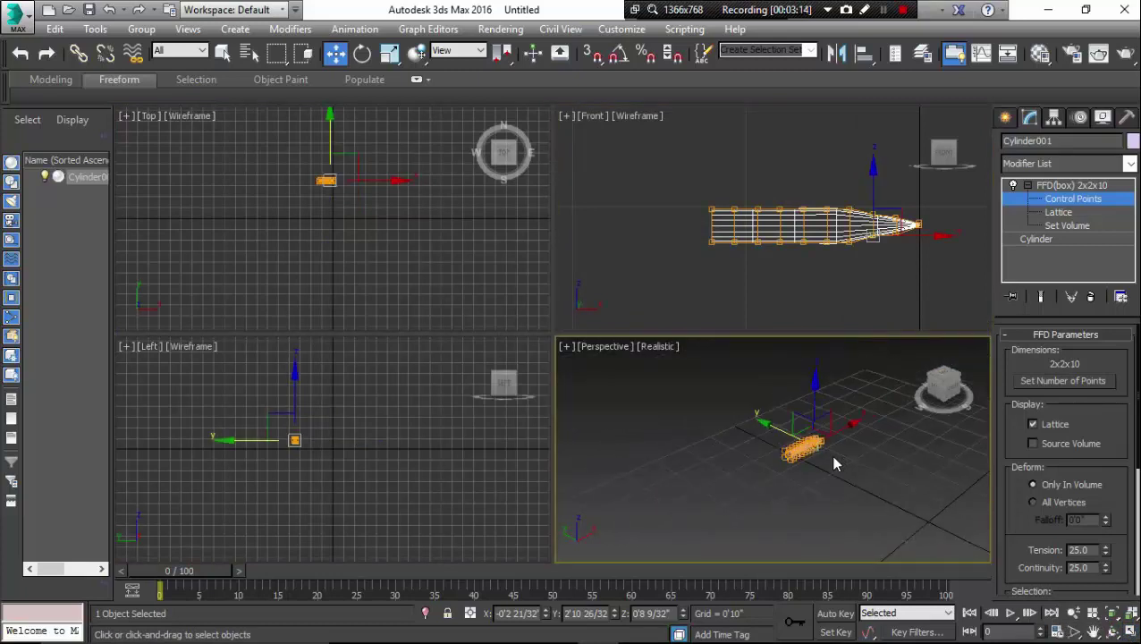
pyautogui.click(1130, 632)
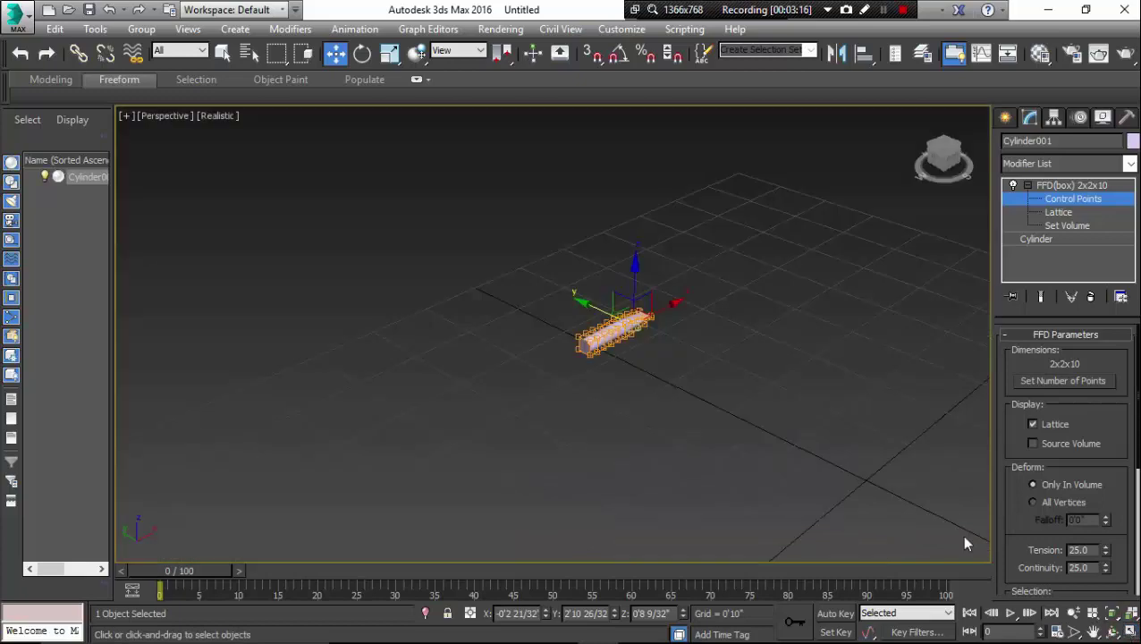
pyautogui.scroll(8, 694, 352)
pyautogui.moveTo(693, 351); pyautogui.dragTo(796, 394, button='middle')
pyautogui.scroll(-5, 761, 377)
pyautogui.press('z')
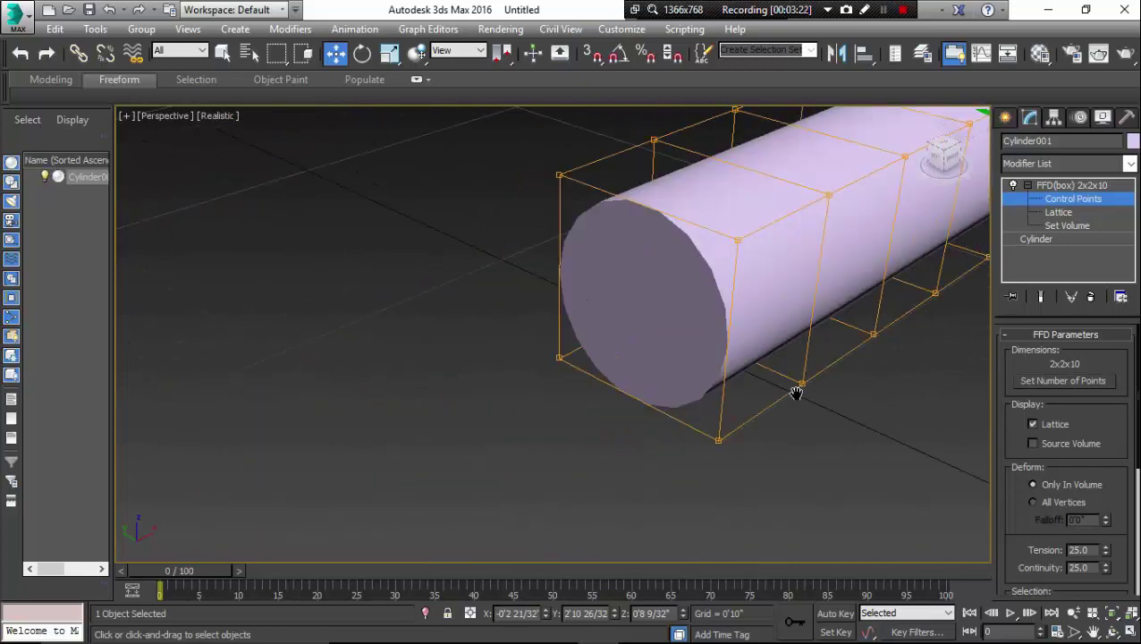
# Step: Convert the deformed cylinder to an Editable Poly
pyautogui.rightClick(458, 291)
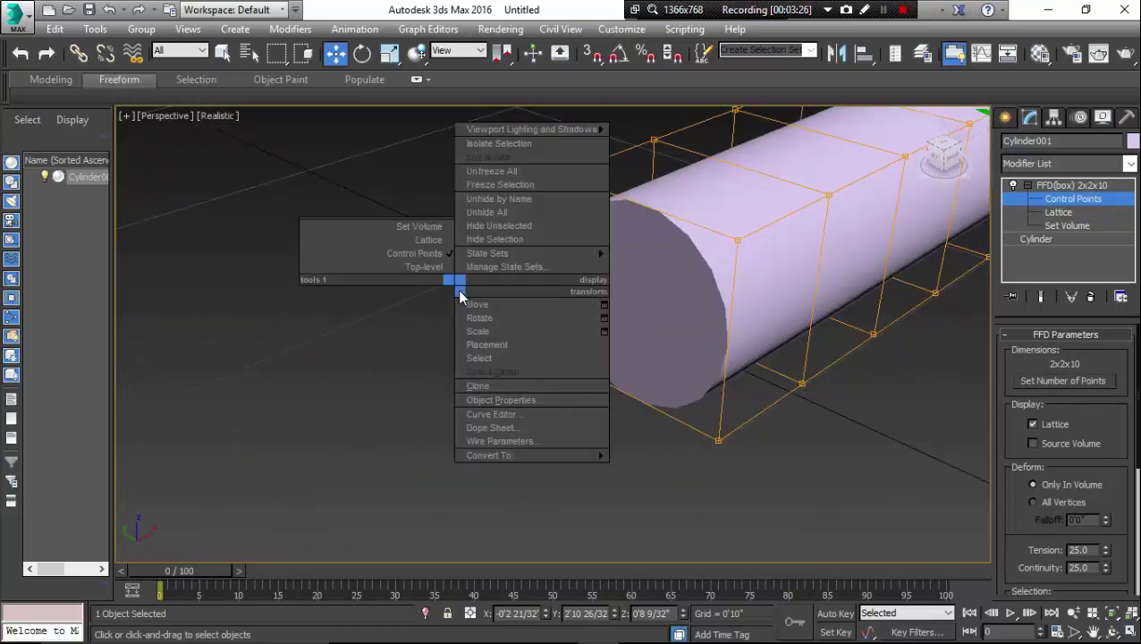
pyautogui.moveTo(588, 460)
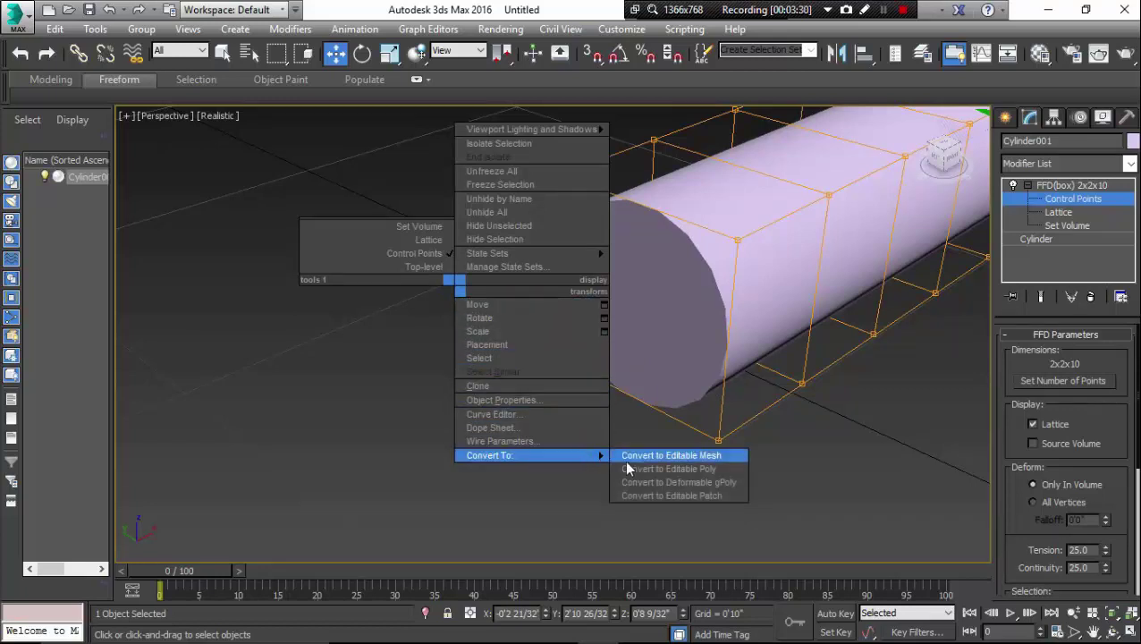
pyautogui.click(695, 479)
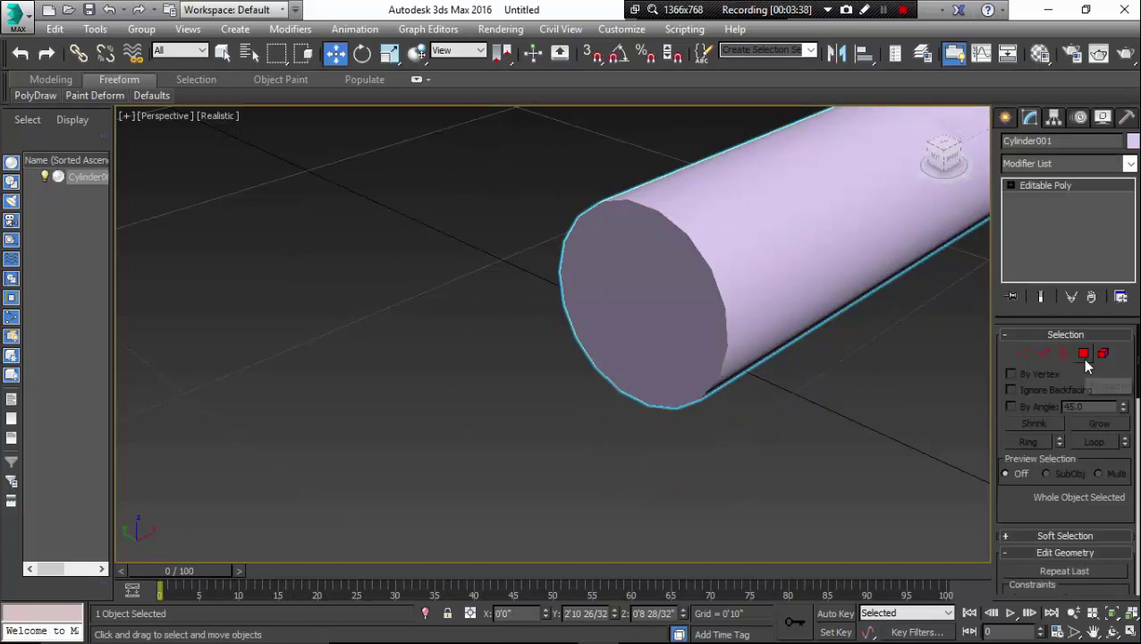
# Step: Extrude the polygon on the cylinder's flat round end by 0'0 9/32"
pyautogui.click(1084, 354)
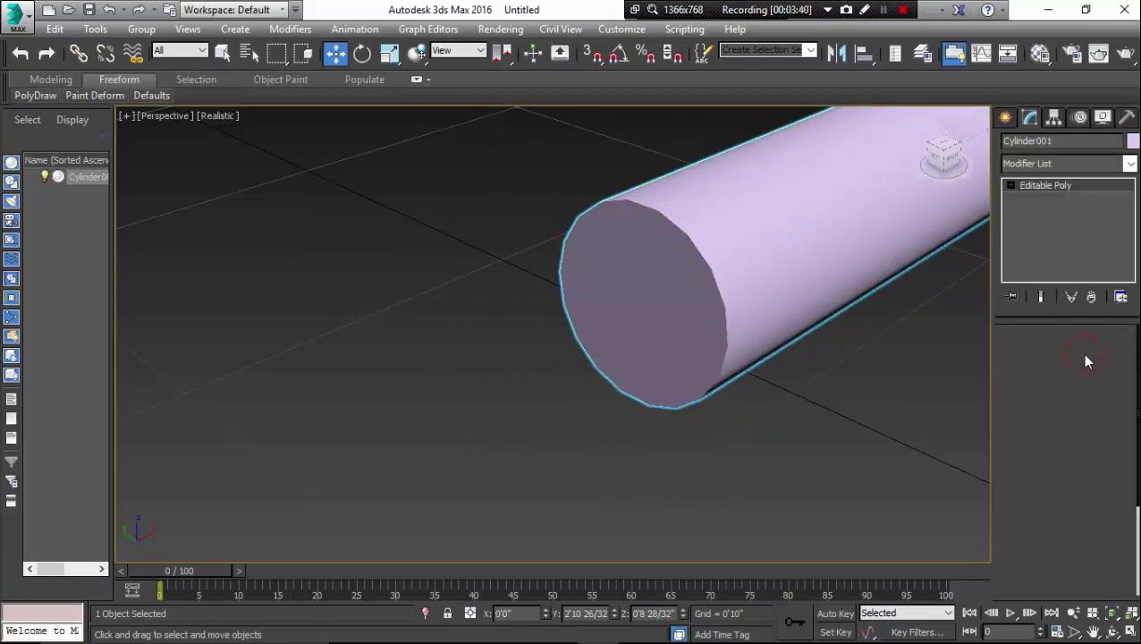
pyautogui.click(681, 301)
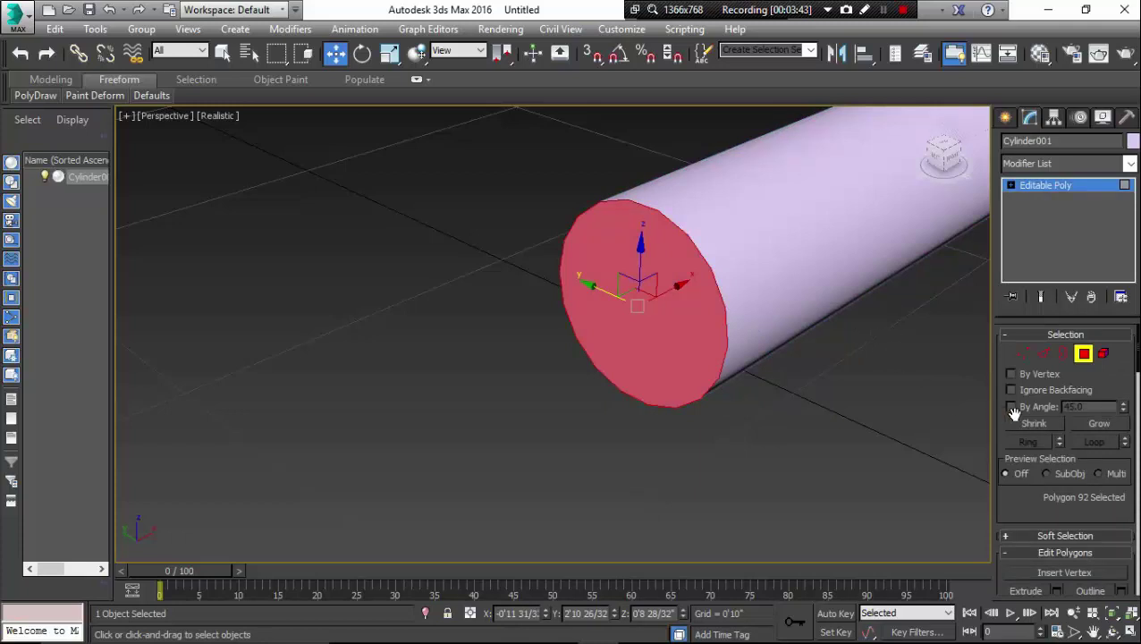
pyautogui.scroll(-5, 1037, 418)
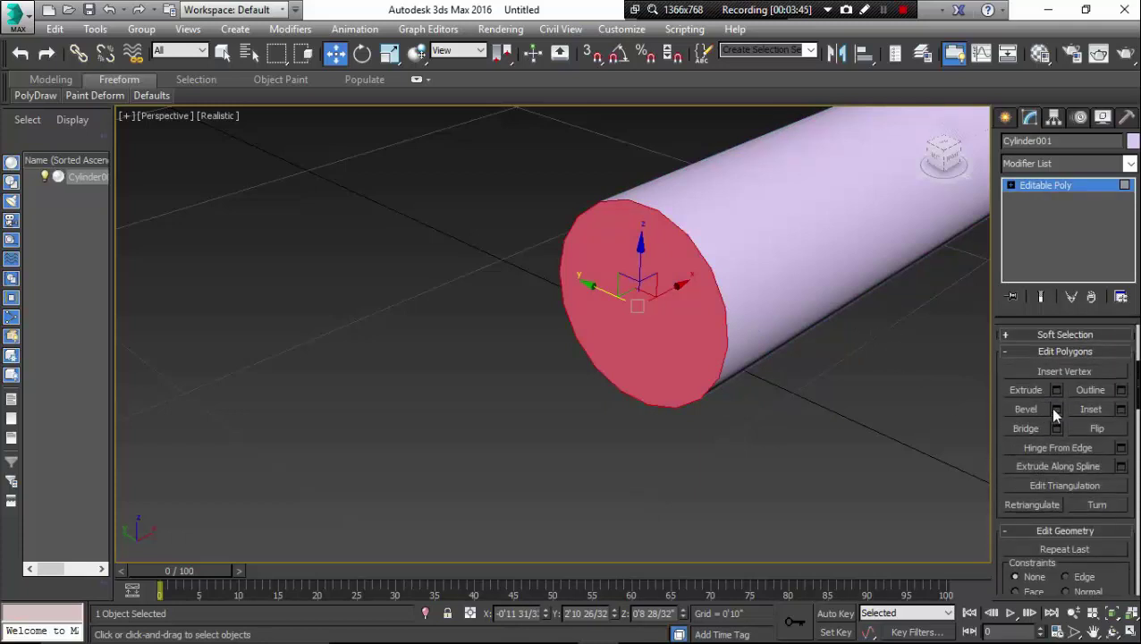
pyautogui.click(1058, 391)
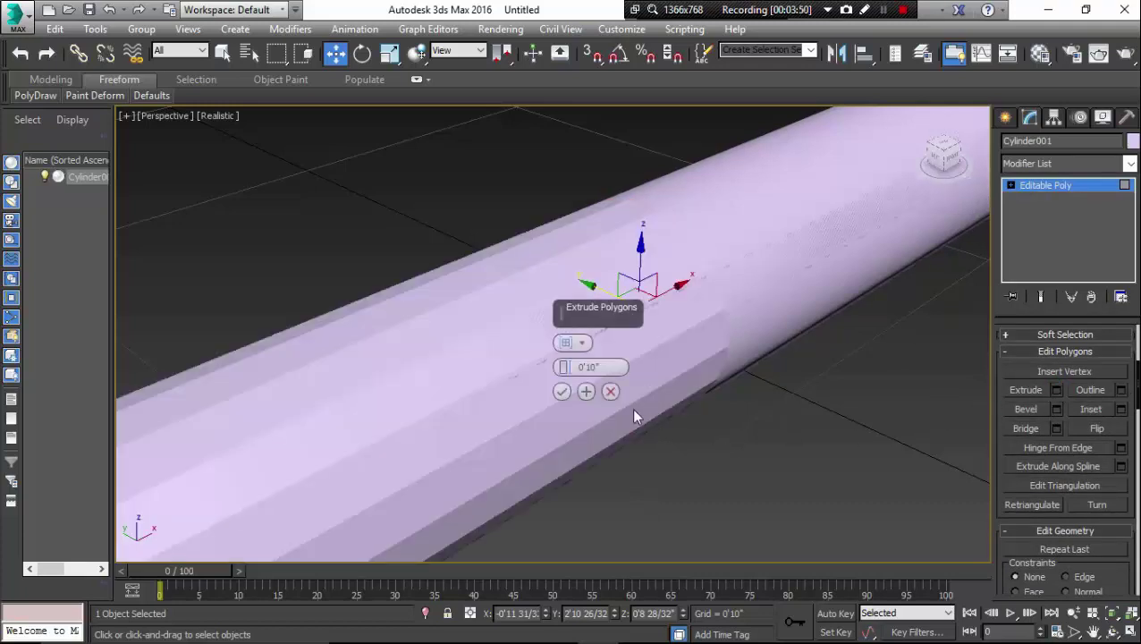
pyautogui.click(566, 369)
pyautogui.moveTo(565, 368); pyautogui.dragTo(546, 416)
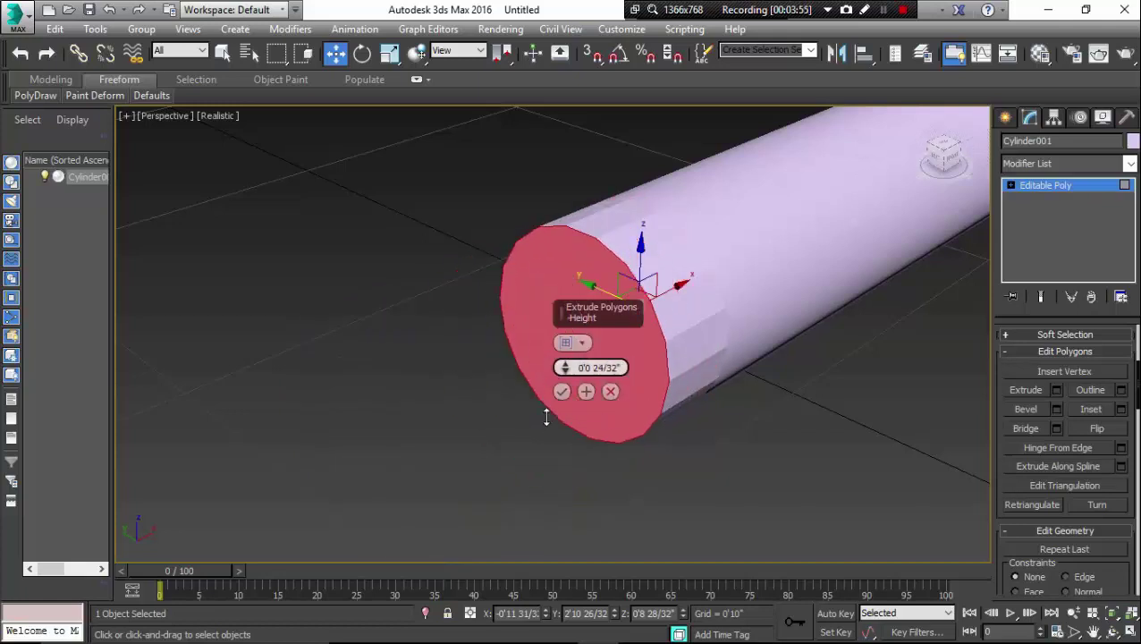
pyautogui.moveTo(545, 418); pyautogui.dragTo(543, 421)
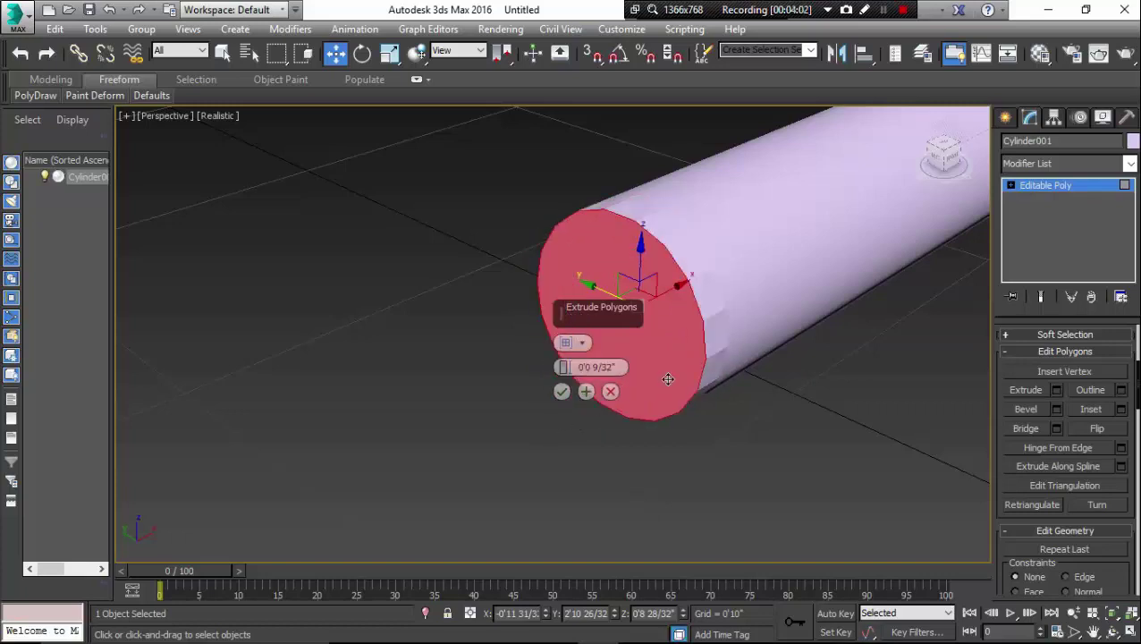
pyautogui.click(562, 393)
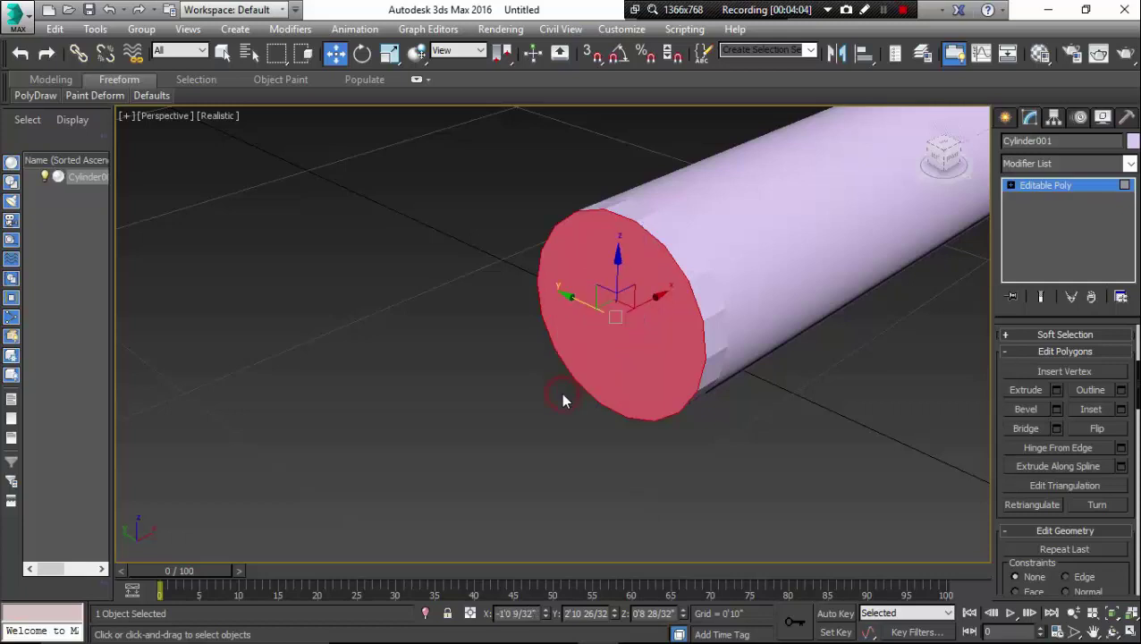
# Step: Bevel the extruded end polygon with a height of 0'0 8/32" and an outline of -0'0 21/32"
pyautogui.click(1056, 409)
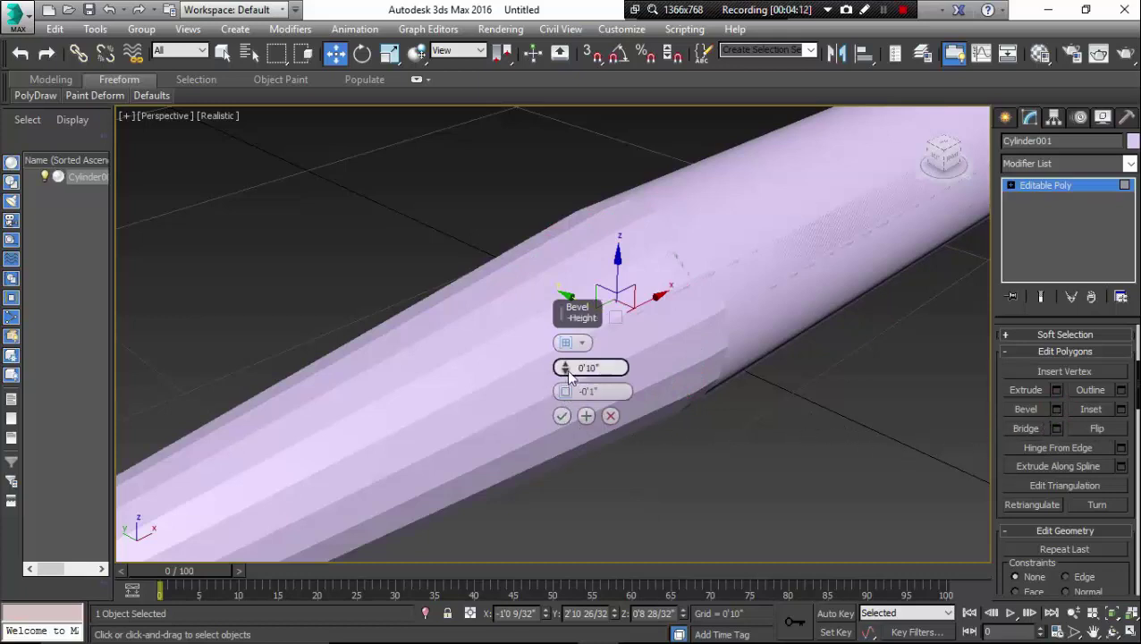
pyautogui.moveTo(566, 376); pyautogui.dragTo(551, 413)
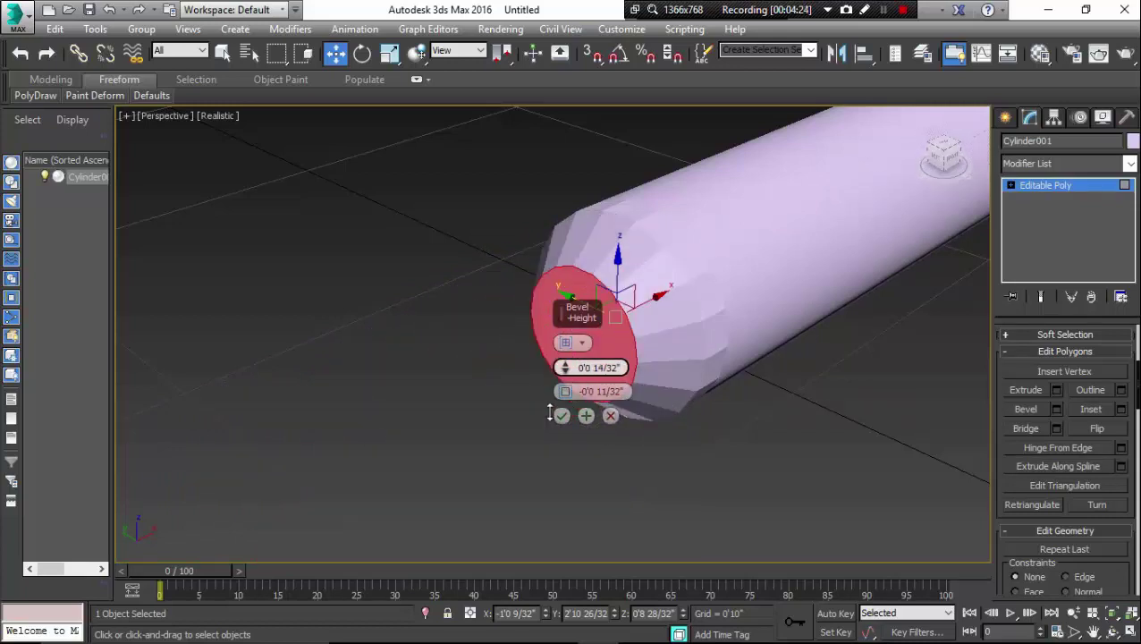
pyautogui.moveTo(552, 414); pyautogui.dragTo(568, 397)
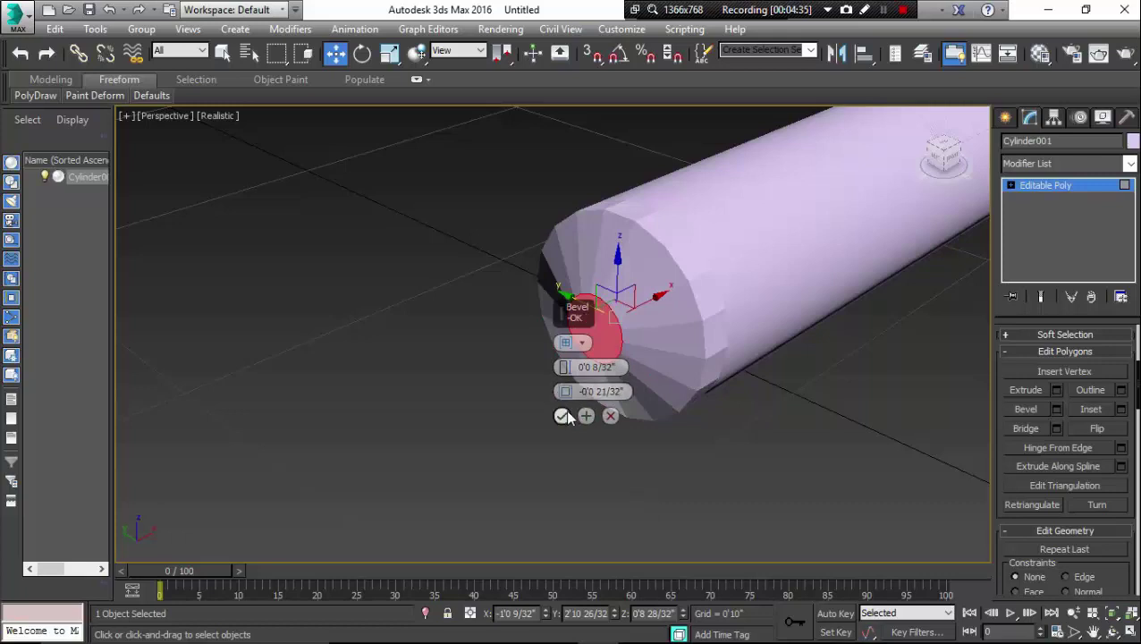
pyautogui.click(562, 416)
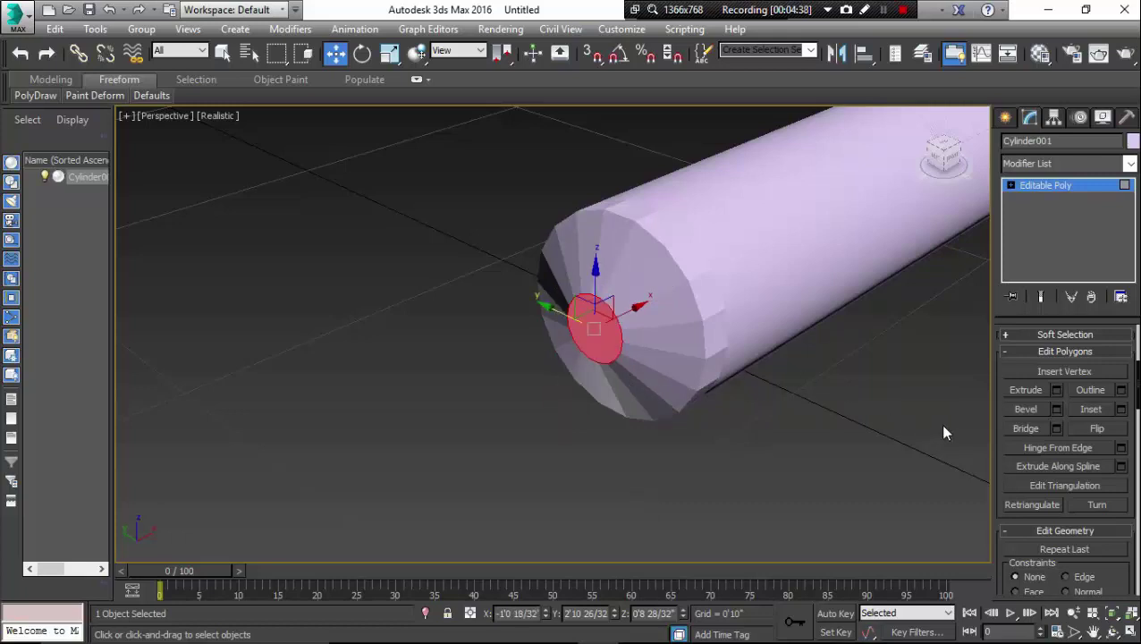
# Step: Extrude the small beveled end polygon by 0'0 29/32" to form a nozzle neck
pyautogui.click(1057, 391)
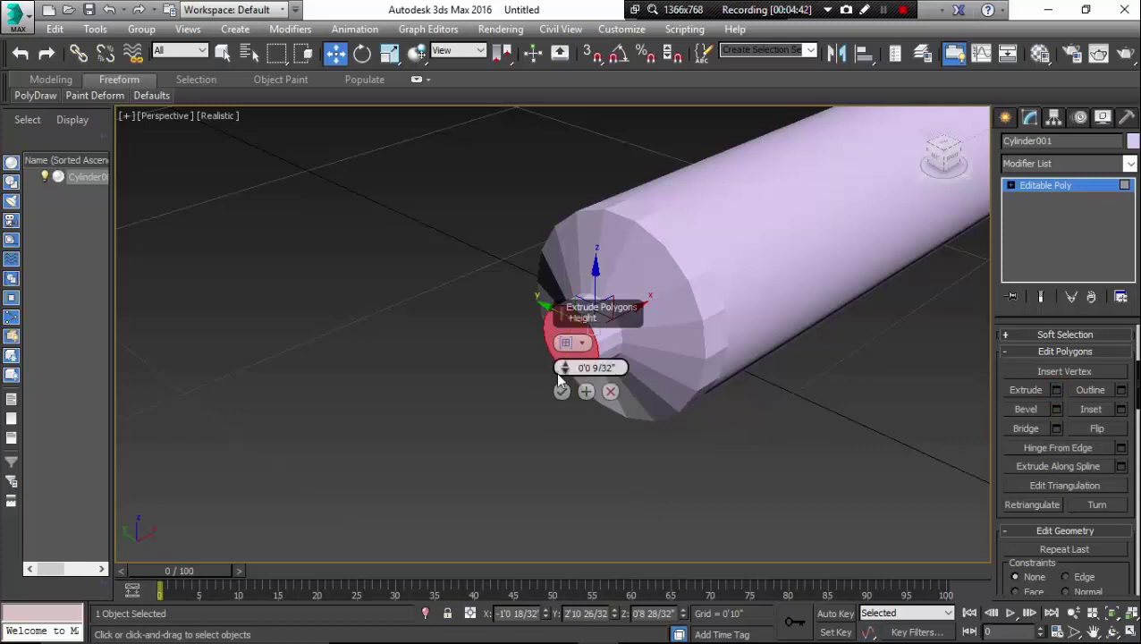
pyautogui.moveTo(565, 367); pyautogui.dragTo(564, 366)
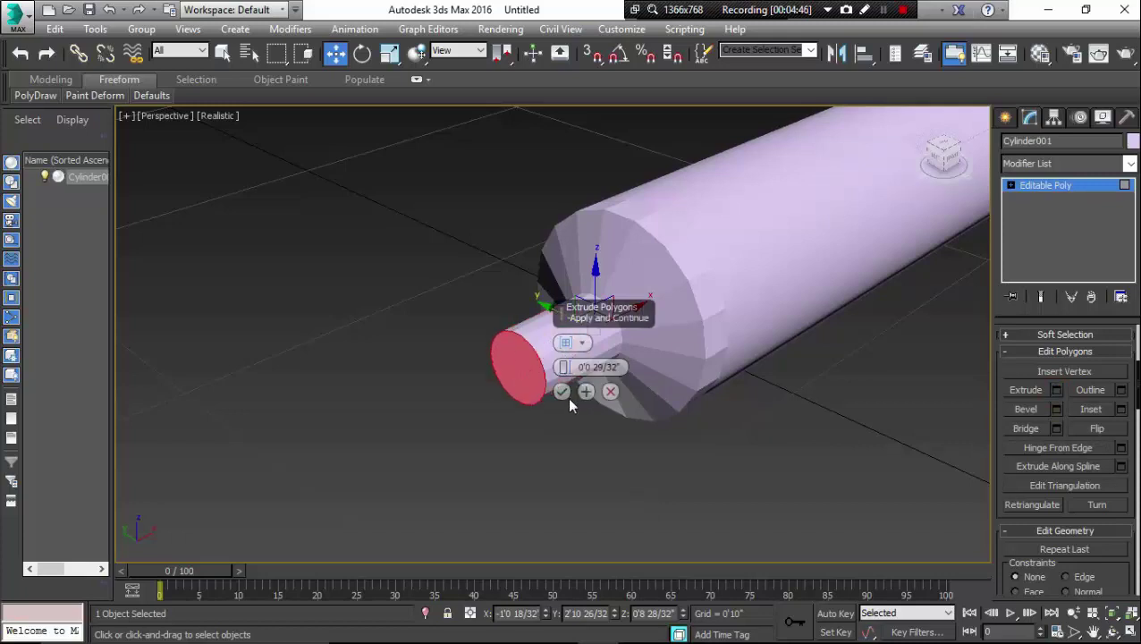
pyautogui.click(563, 392)
# Step: Examine the whole body in the Perspective view, from the nozzle neck to the flattened end
pyautogui.scroll(-6, 667, 385)
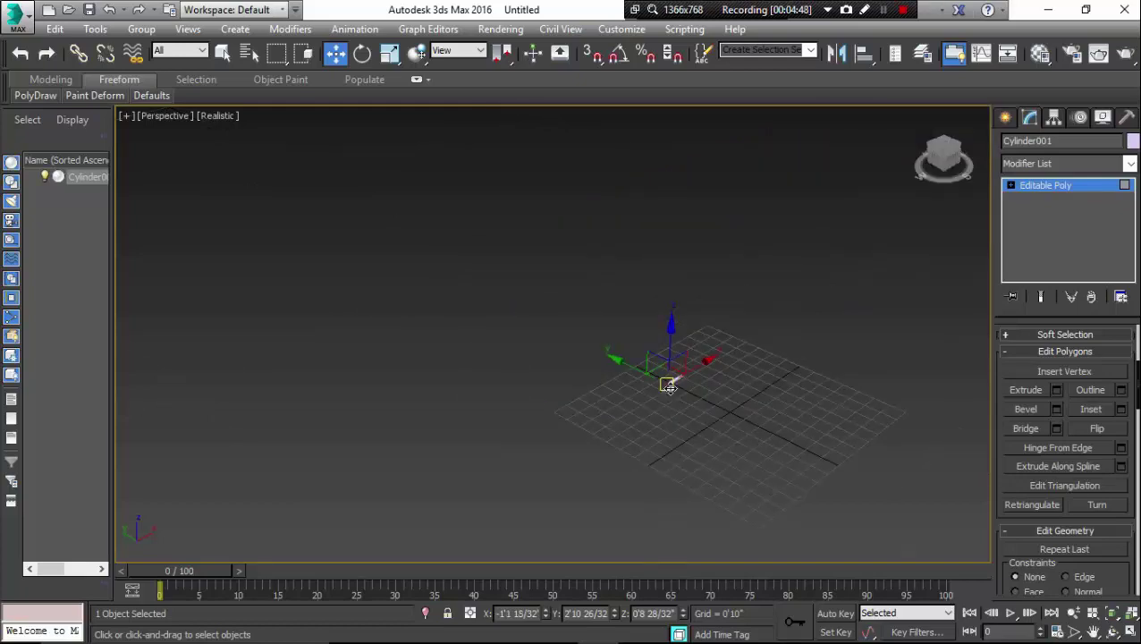
pyautogui.scroll(9, 671, 388)
pyautogui.scroll(8, 671, 388)
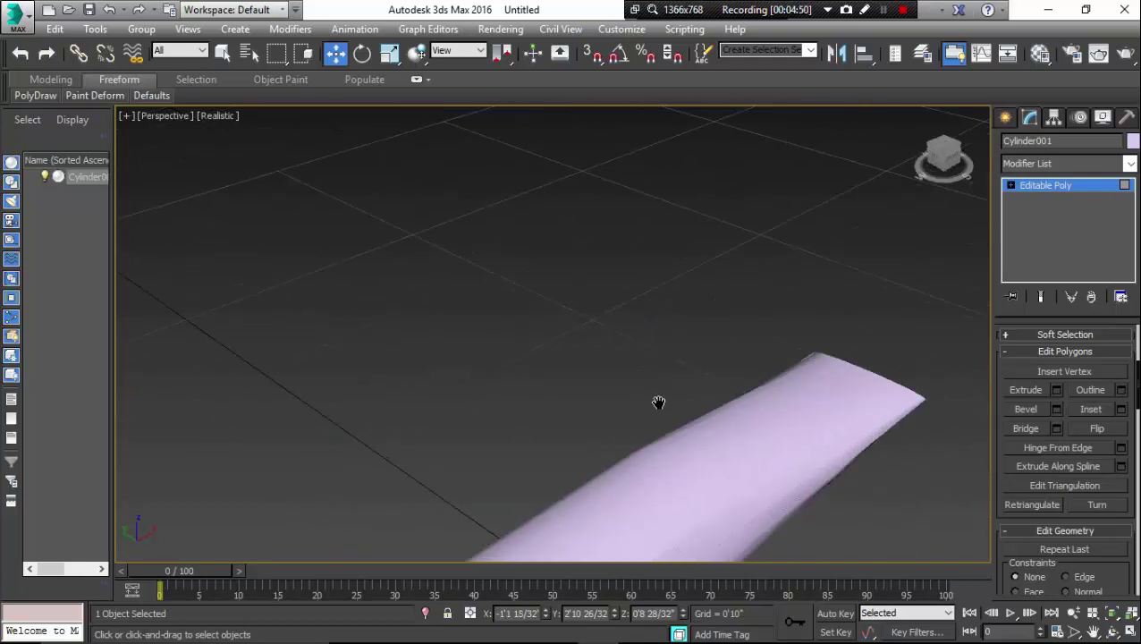
pyautogui.scroll(-6, 668, 373)
pyautogui.scroll(6, 669, 373)
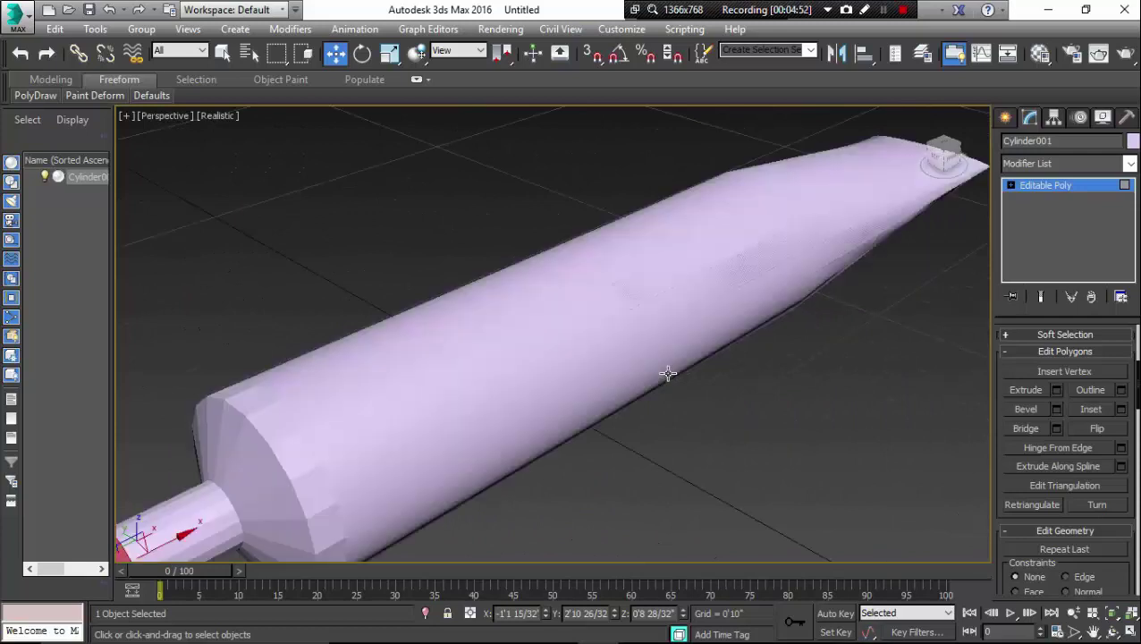
pyautogui.scroll(4, 668, 373)
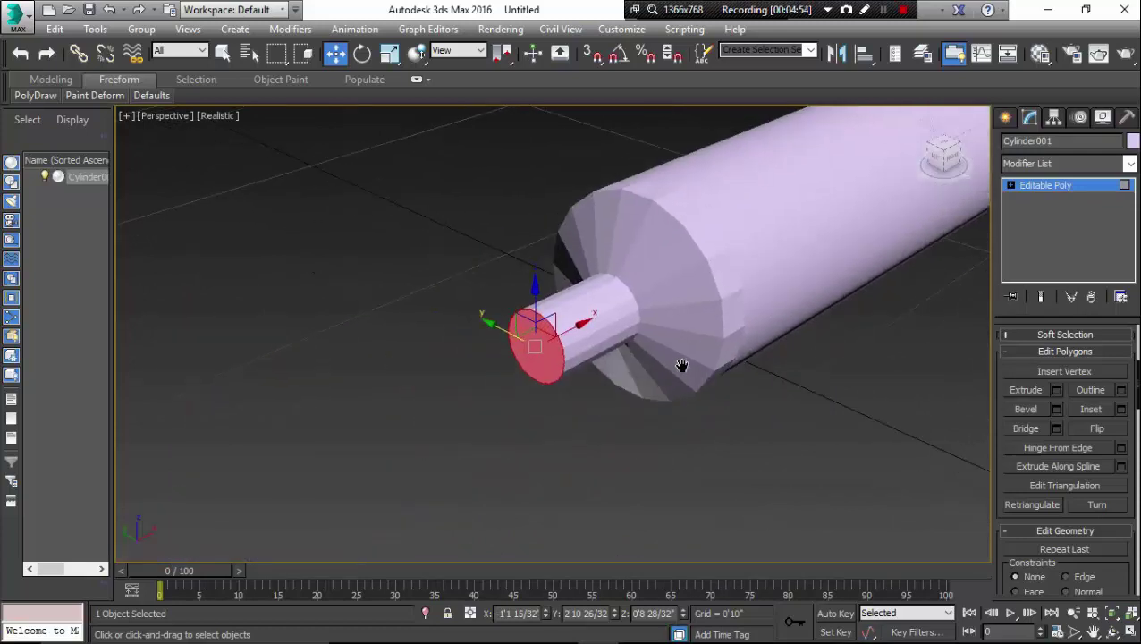
pyautogui.scroll(-4, 671, 373)
pyautogui.scroll(-8, 675, 373)
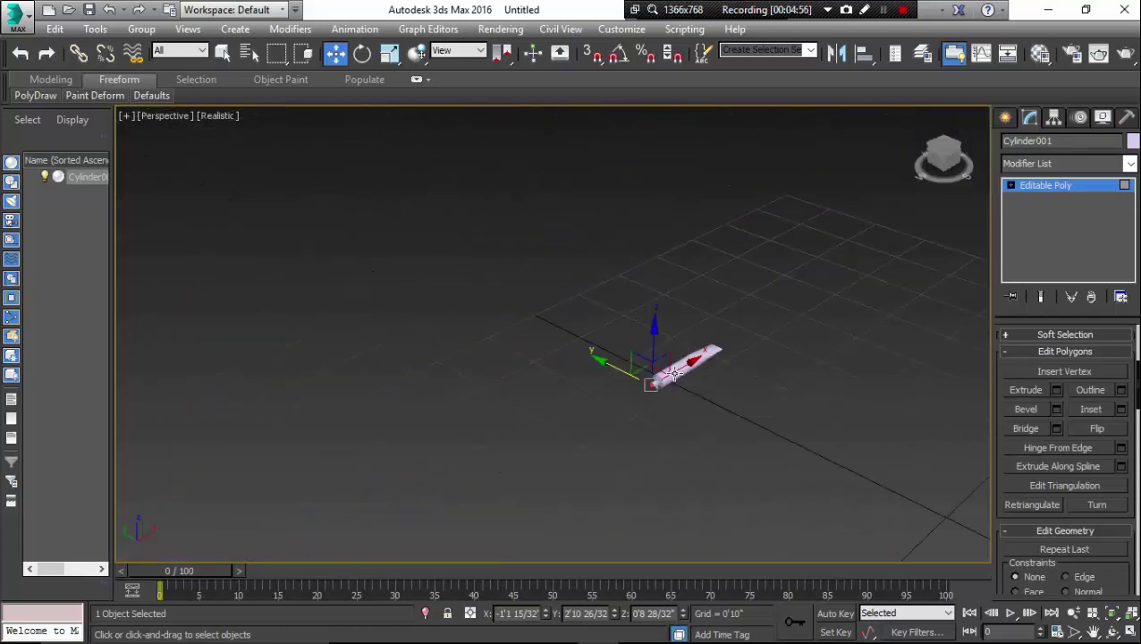
pyautogui.scroll(-3, 674, 373)
pyautogui.scroll(11, 676, 373)
pyautogui.moveTo(674, 373); pyautogui.dragTo(671, 368, button='middle')
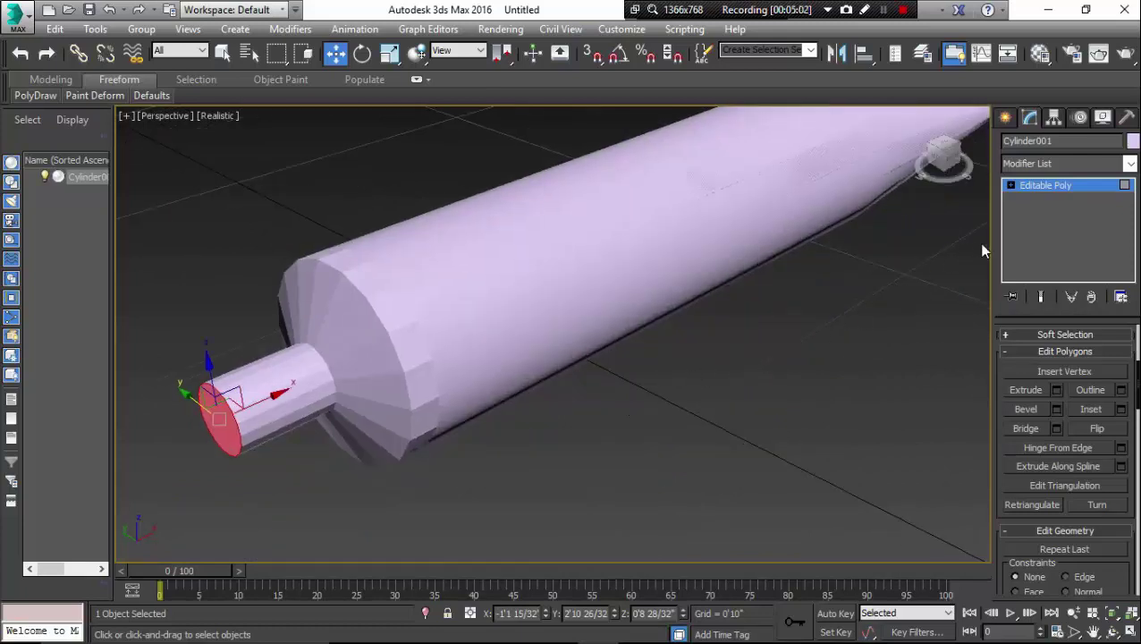
# Step: Set the object color to the gray custom color
pyautogui.click(1133, 143)
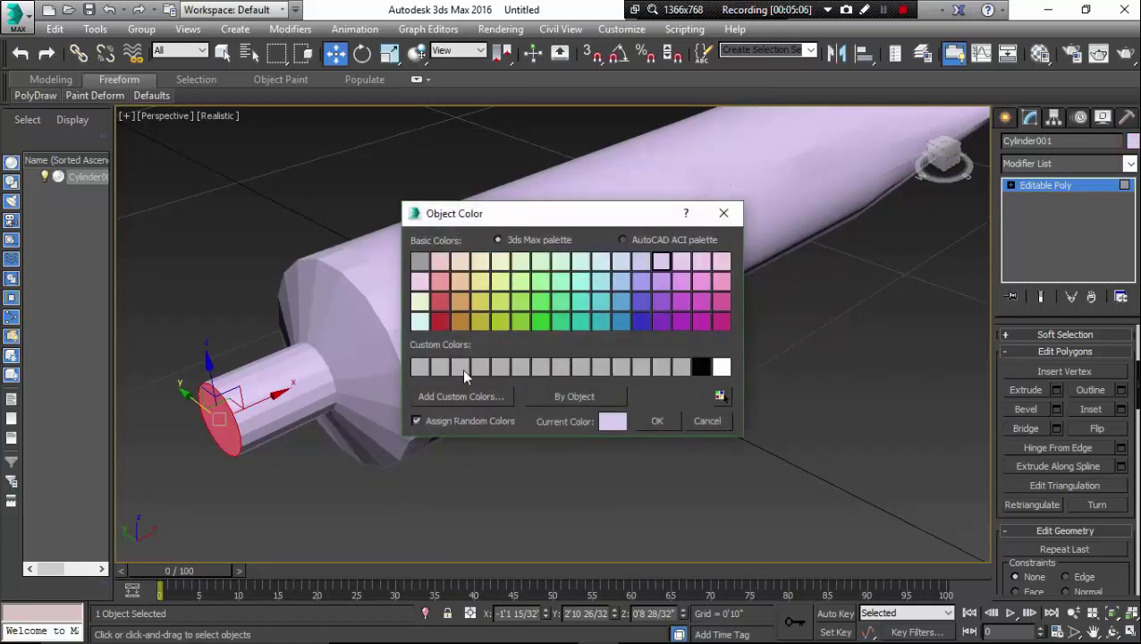
pyautogui.click(460, 368)
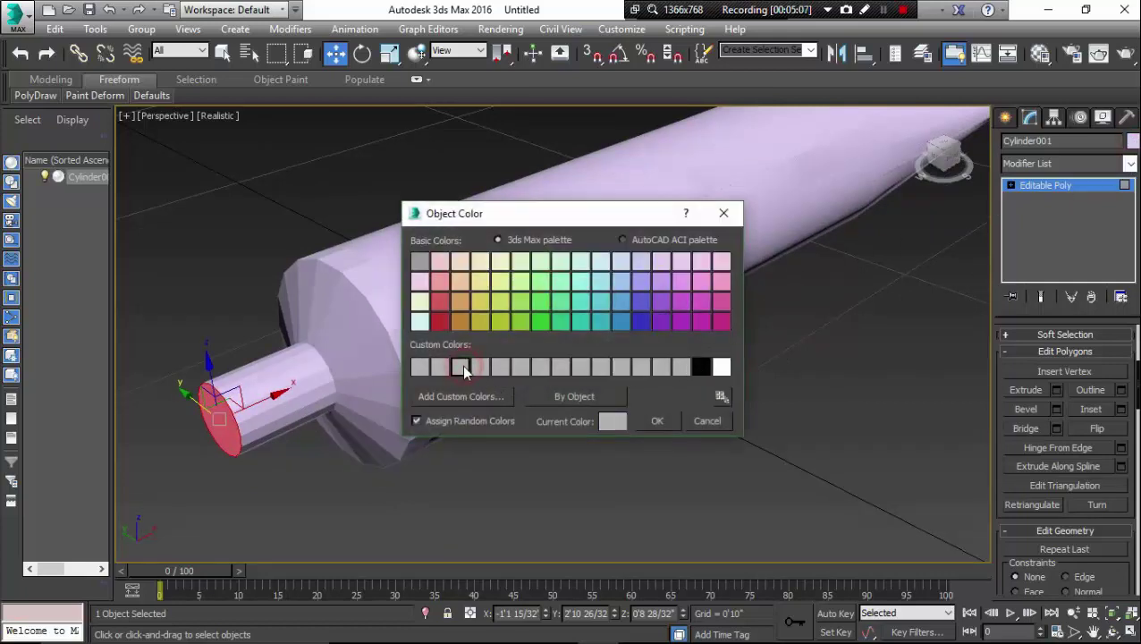
pyautogui.click(658, 420)
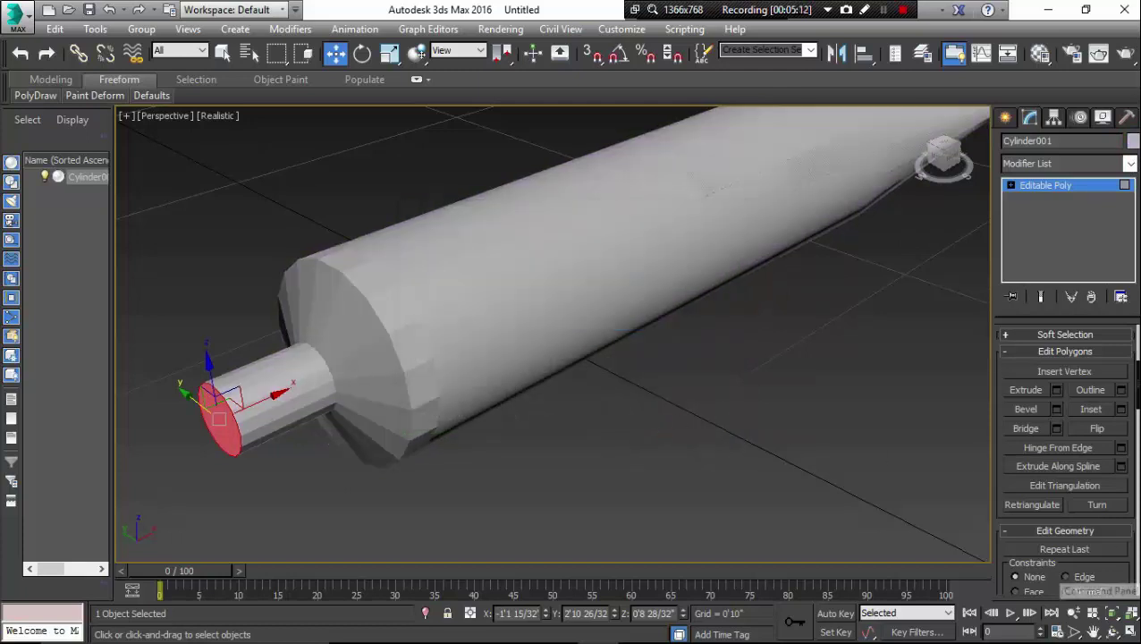
# Step: Restore the four-view layout, leave Polygon level and region-select the whole object in the Front view
pyautogui.click(1131, 633)
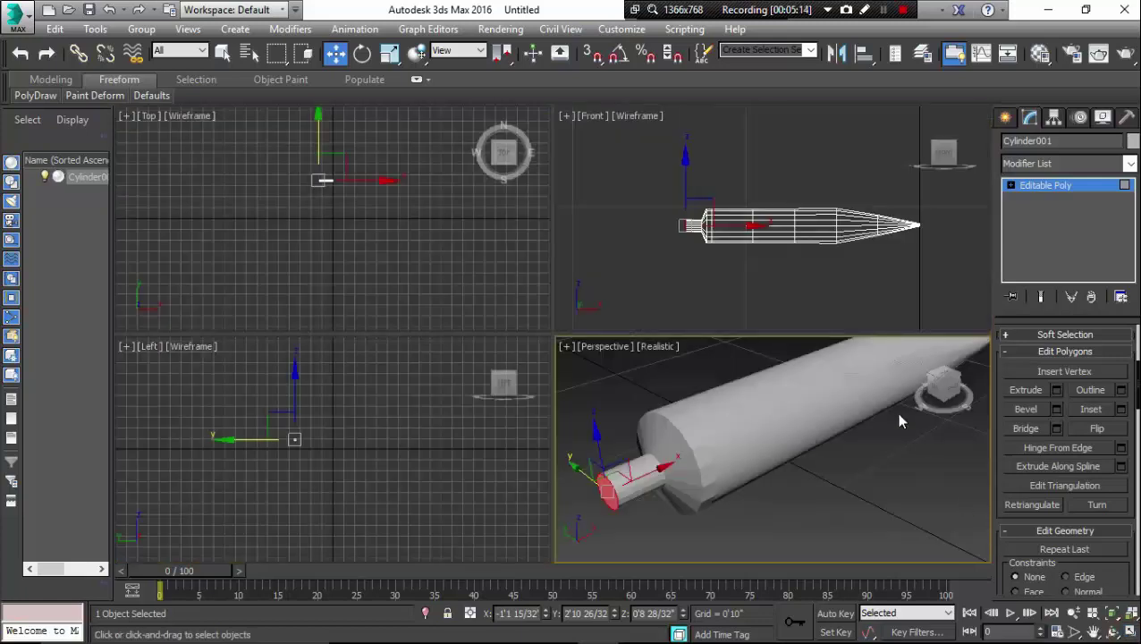
pyautogui.scroll(5, 1088, 352)
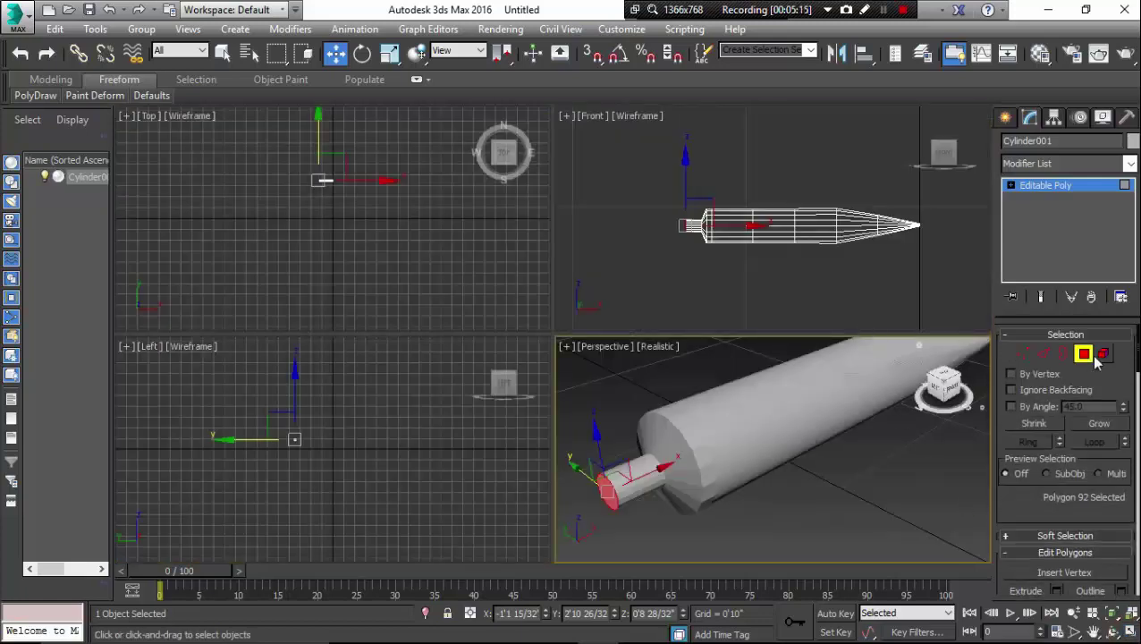
pyautogui.click(1086, 355)
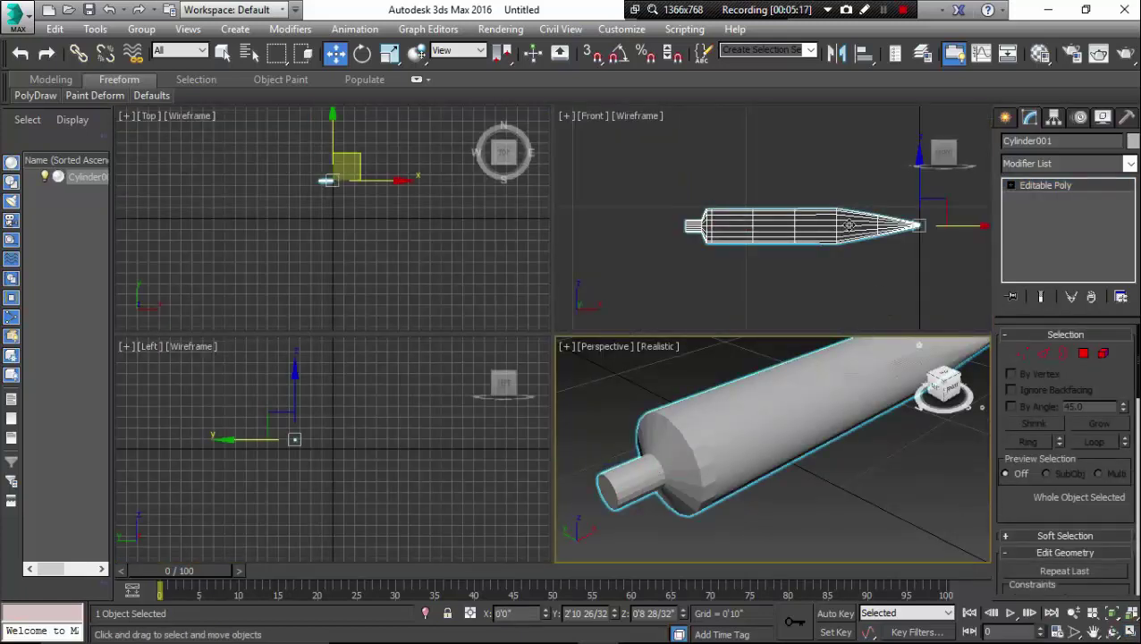
pyautogui.scroll(4, 849, 224)
pyautogui.scroll(-2, 849, 224)
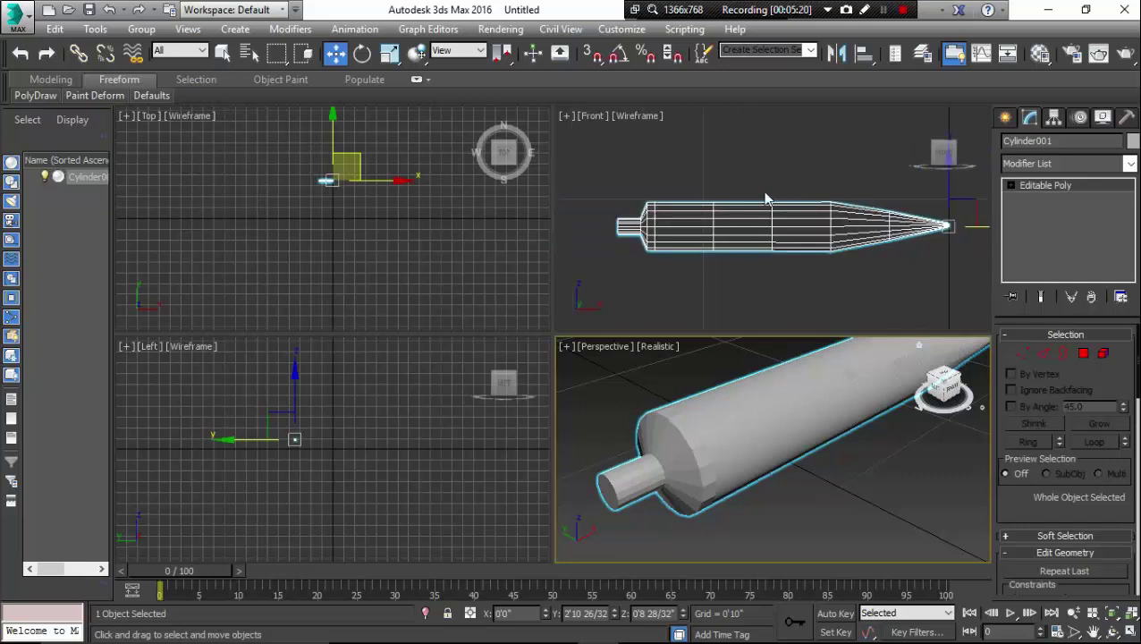
pyautogui.moveTo(663, 185); pyautogui.dragTo(832, 297)
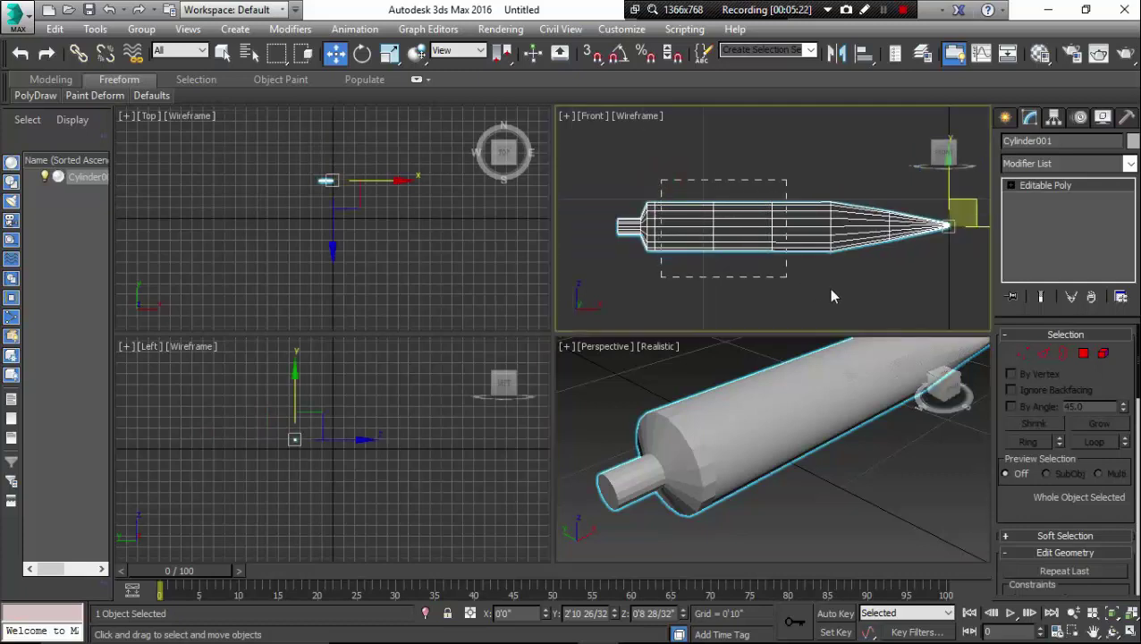
# Step: Enter Polygon level and region-select the tube body's polygons in the Front view, leaving out the shoulder and nozzle neck
pyautogui.moveTo(963, 315); pyautogui.dragTo(989, 323)
pyautogui.click(1082, 354)
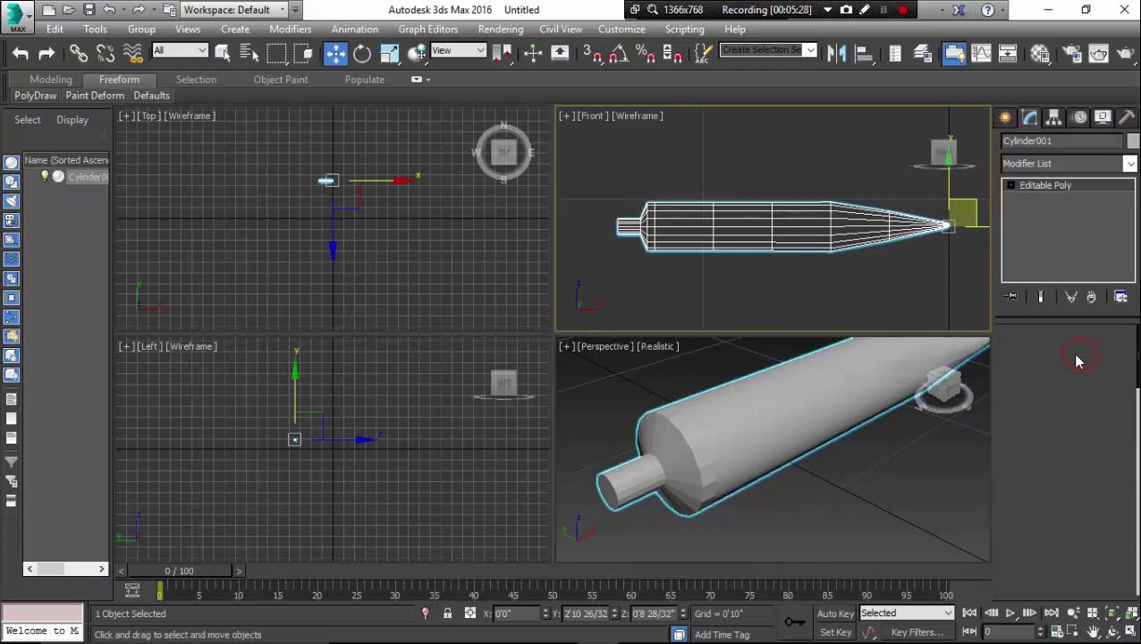
pyautogui.moveTo(654, 181); pyautogui.dragTo(961, 309)
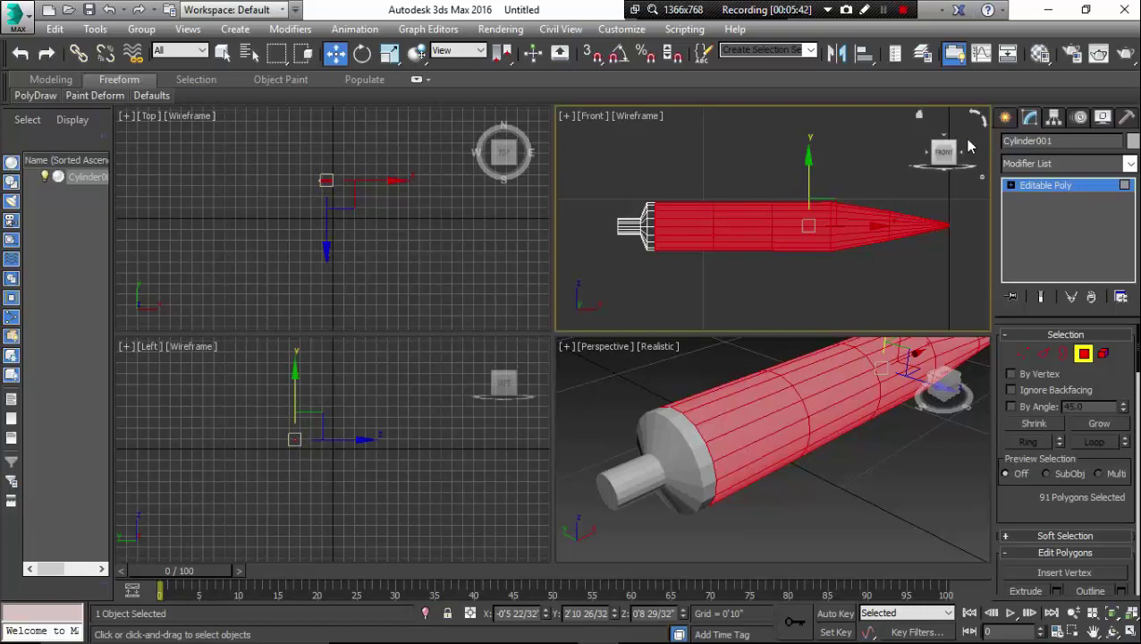
# Step: Load the Desktop image th (12).jpg as the first material's diffuse bitmap and assign the material to the selected body polygons
pyautogui.press('m')
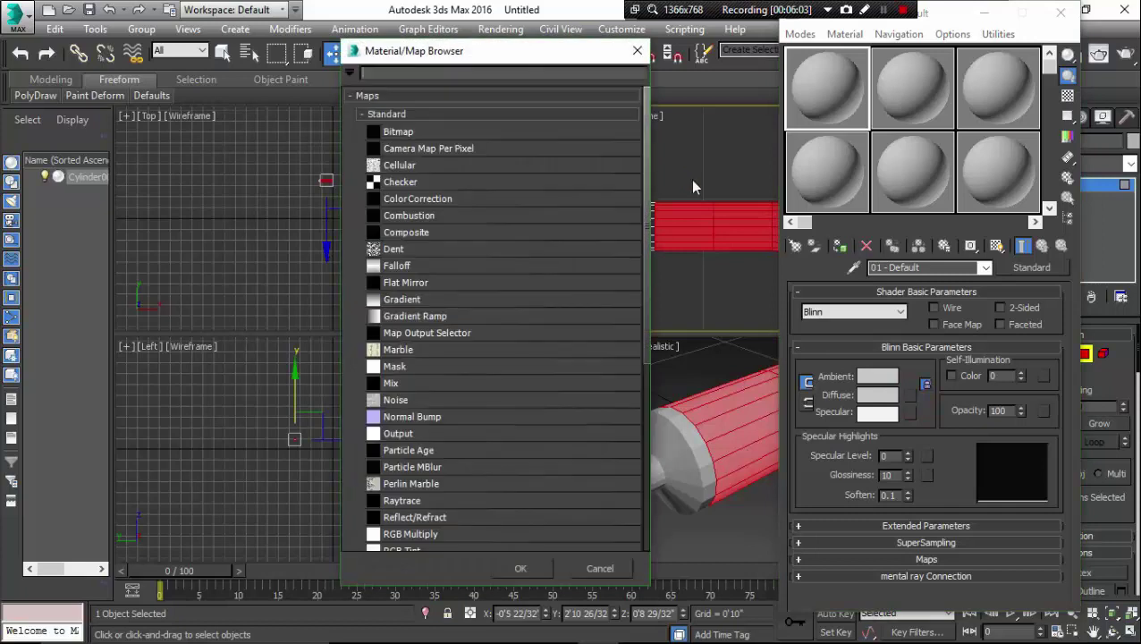
pyautogui.click(405, 133)
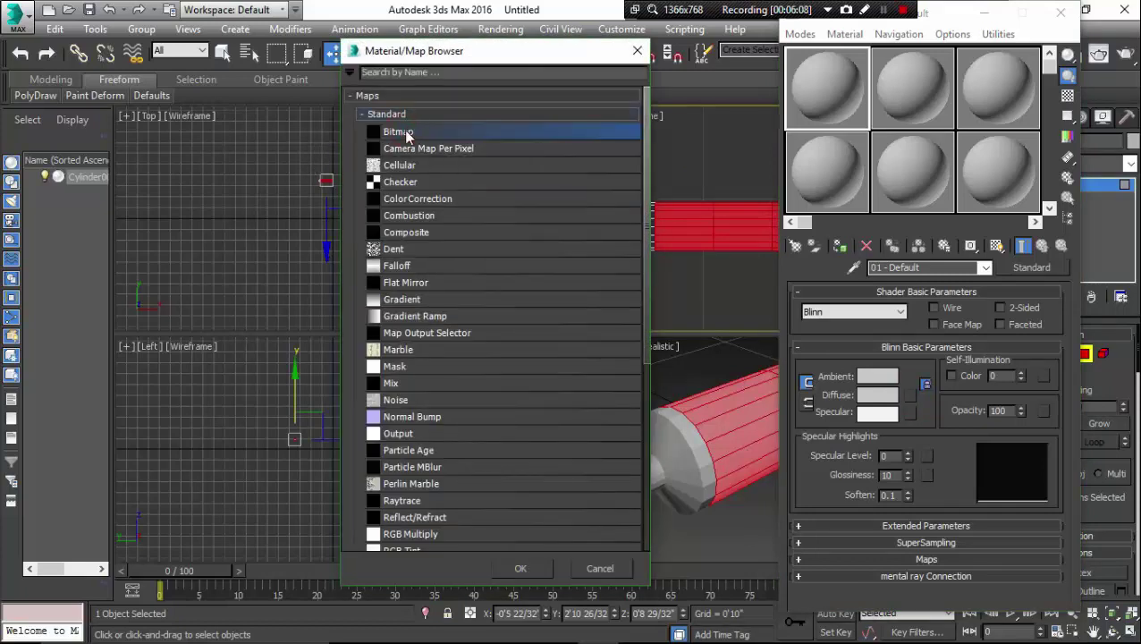
pyautogui.doubleClick(407, 132)
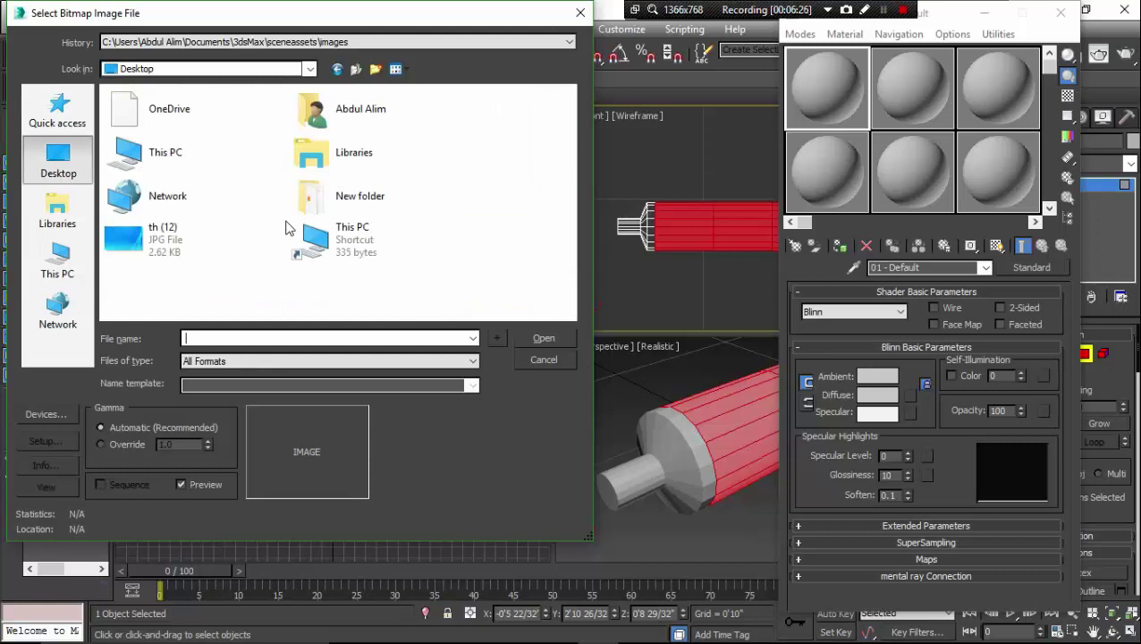
pyautogui.doubleClick(140, 238)
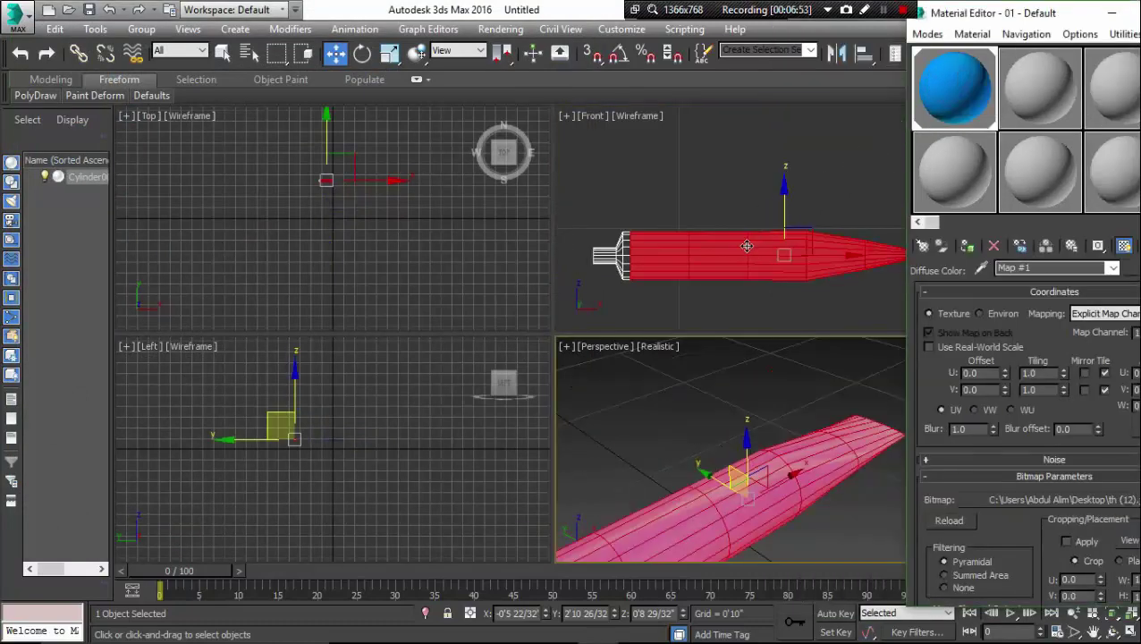
# Step: Leave Polygon level, check the blue texture on the tube in the Perspective view and close the Material Editor
pyautogui.moveTo(1063, 20); pyautogui.dragTo(524, 141)
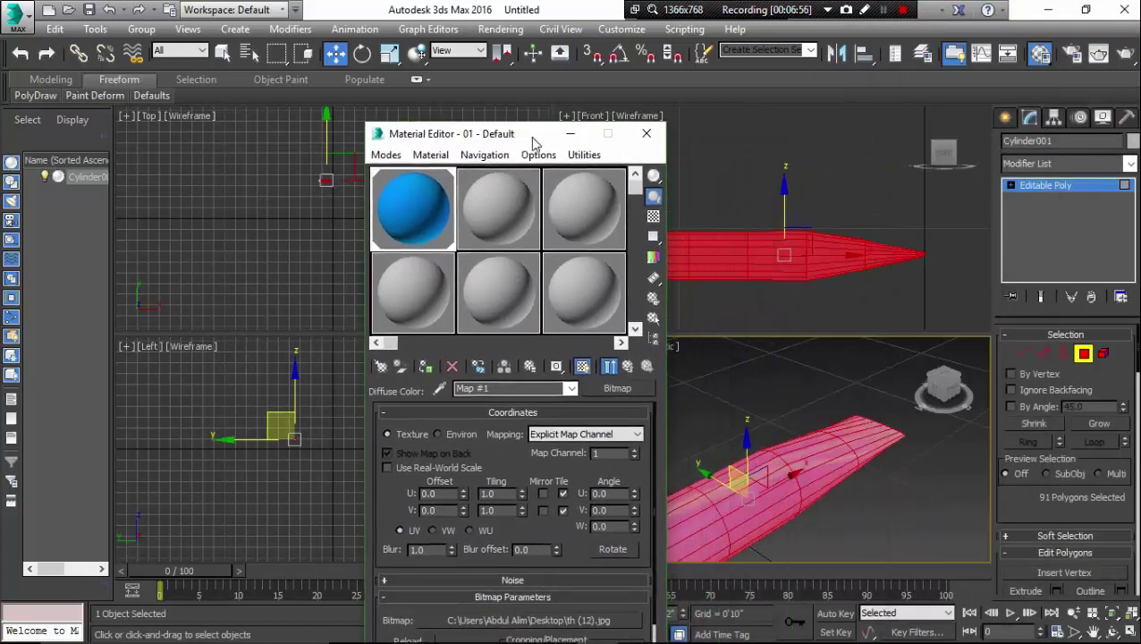
pyautogui.click(1084, 355)
pyautogui.scroll(-5, 820, 424)
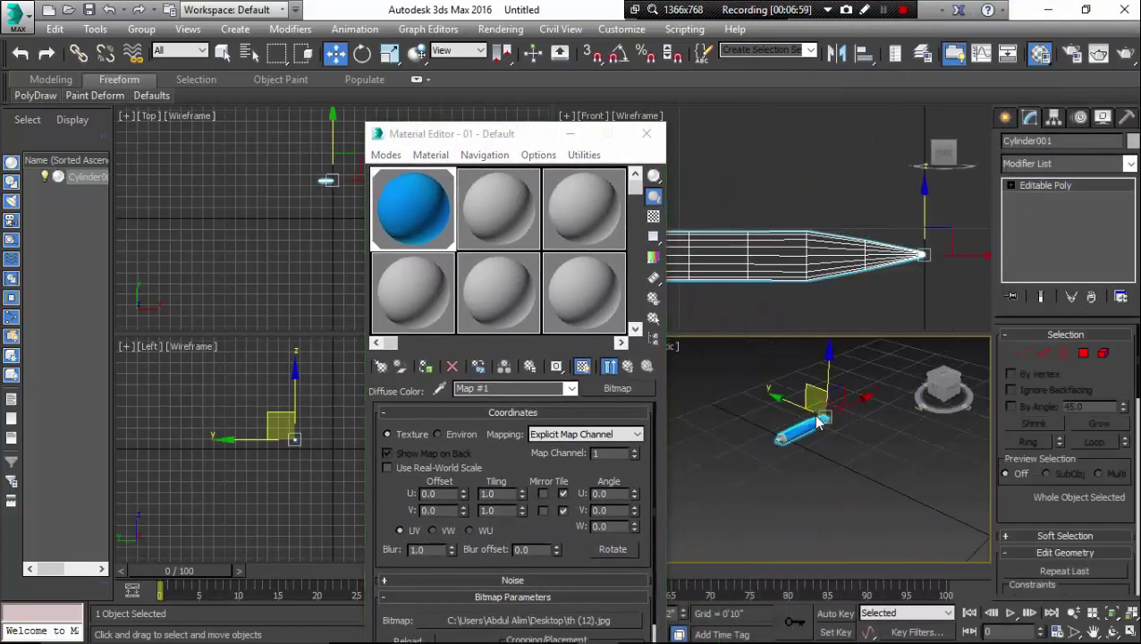
pyautogui.scroll(6, 819, 424)
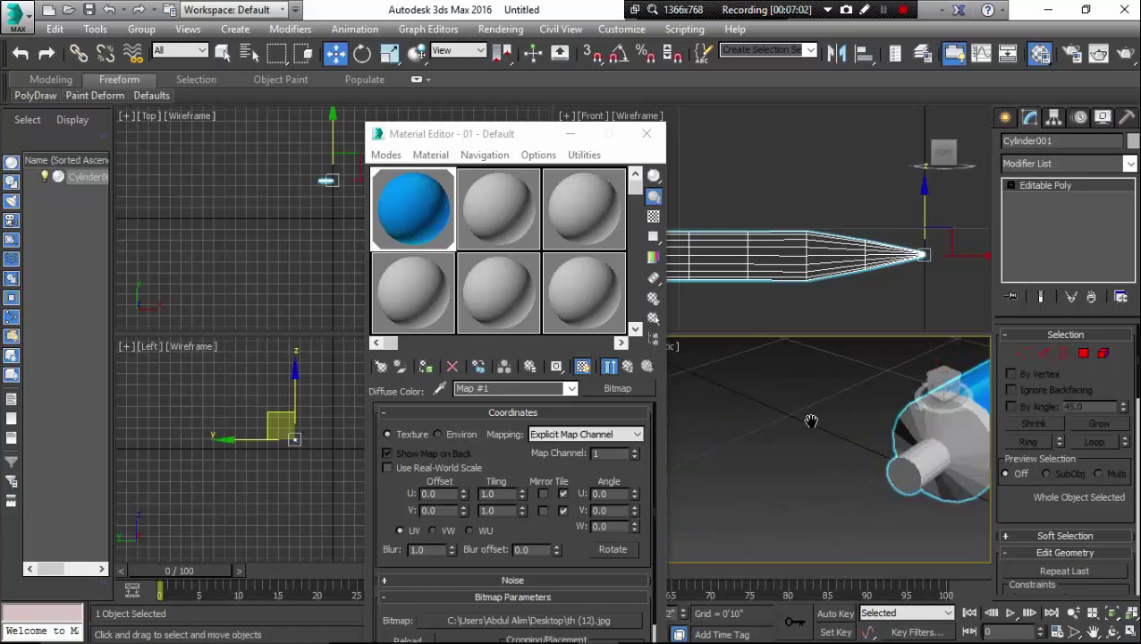
pyautogui.keyDown('alt'); pyautogui.moveTo(811, 420); pyautogui.dragTo(776, 420, button='middle'); pyautogui.keyUp('alt')
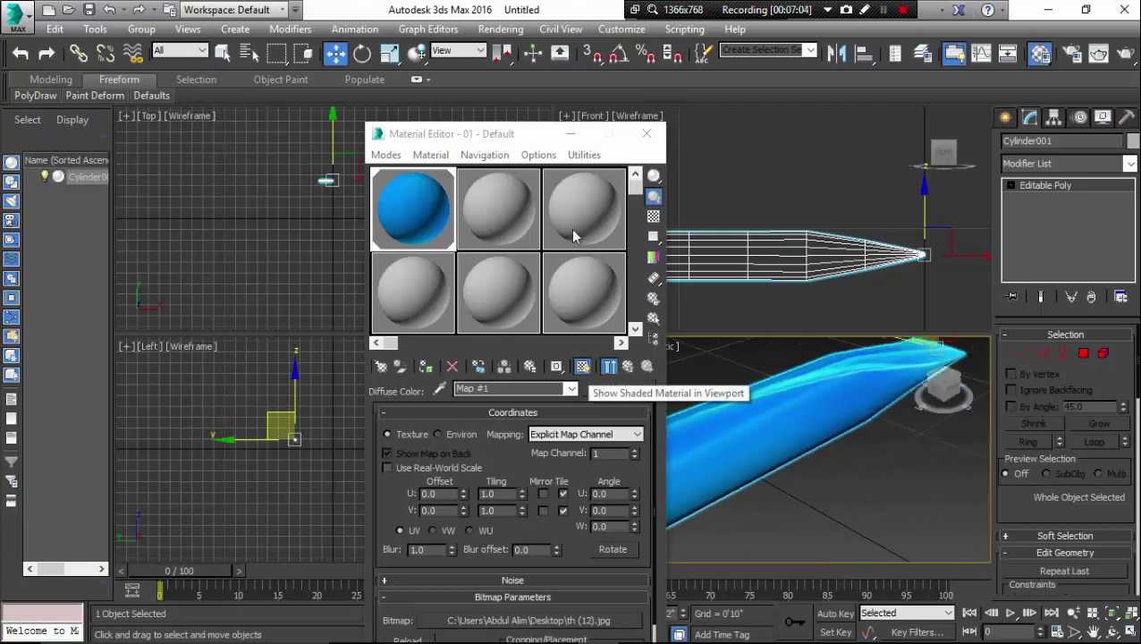
pyautogui.moveTo(528, 134); pyautogui.dragTo(416, 85)
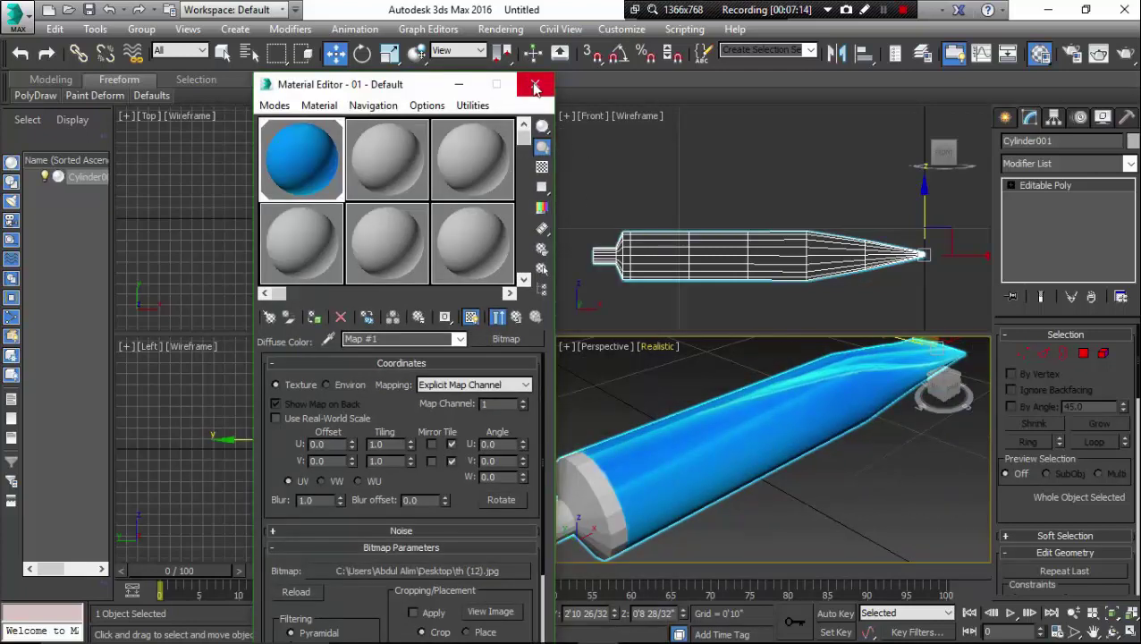
pyautogui.click(535, 85)
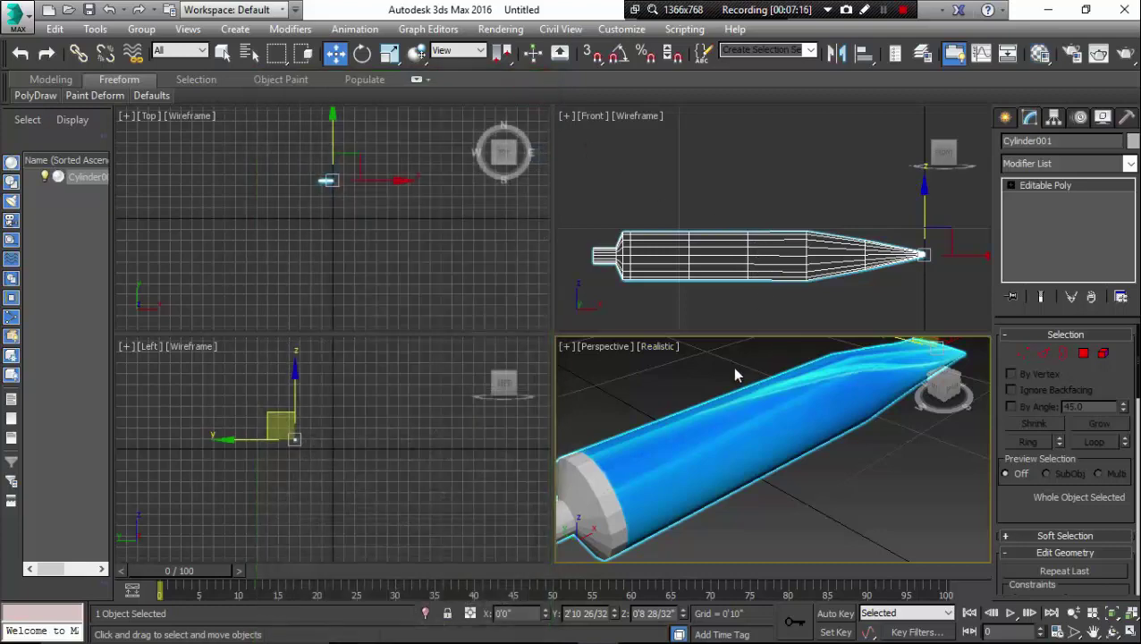
# Step: Maximize the Perspective view, examine the textured body and select the tube
pyautogui.click(879, 424)
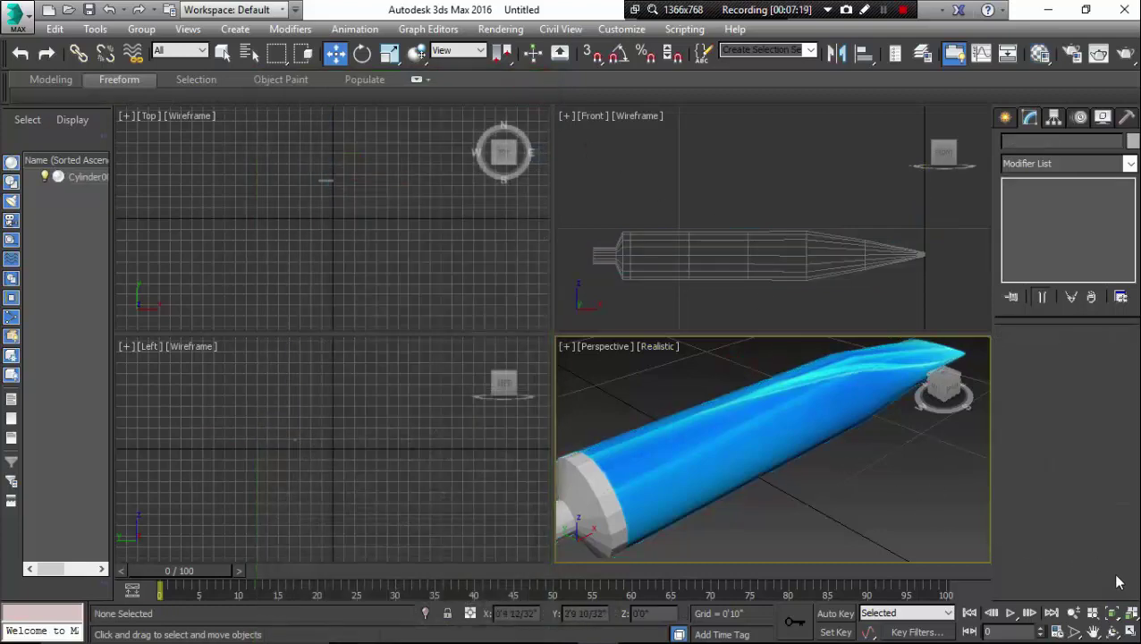
pyautogui.click(1131, 632)
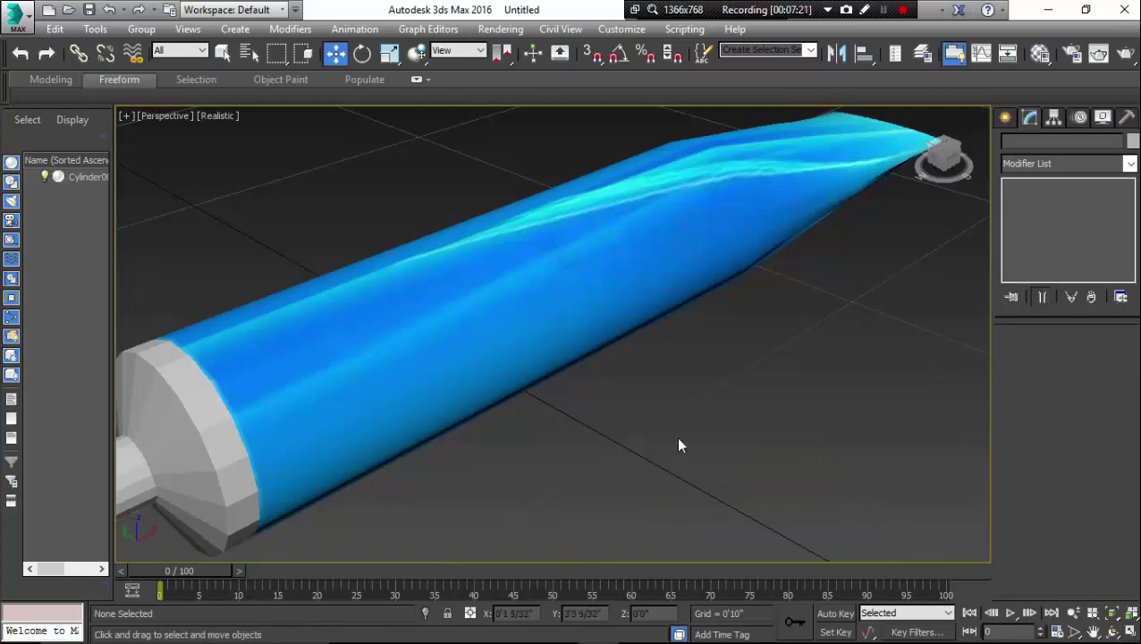
pyautogui.scroll(-5, 678, 444)
pyautogui.scroll(5, 677, 438)
pyautogui.moveTo(671, 425)
pyautogui.keyDown('alt'); pyautogui.mouseDown(button='middle')
pyautogui.moveTo(688, 403)
pyautogui.moveTo(665, 425)
pyautogui.moveTo(677, 415)
pyautogui.mouseUp(button='middle'); pyautogui.keyUp('alt')
pyautogui.click(645, 379)
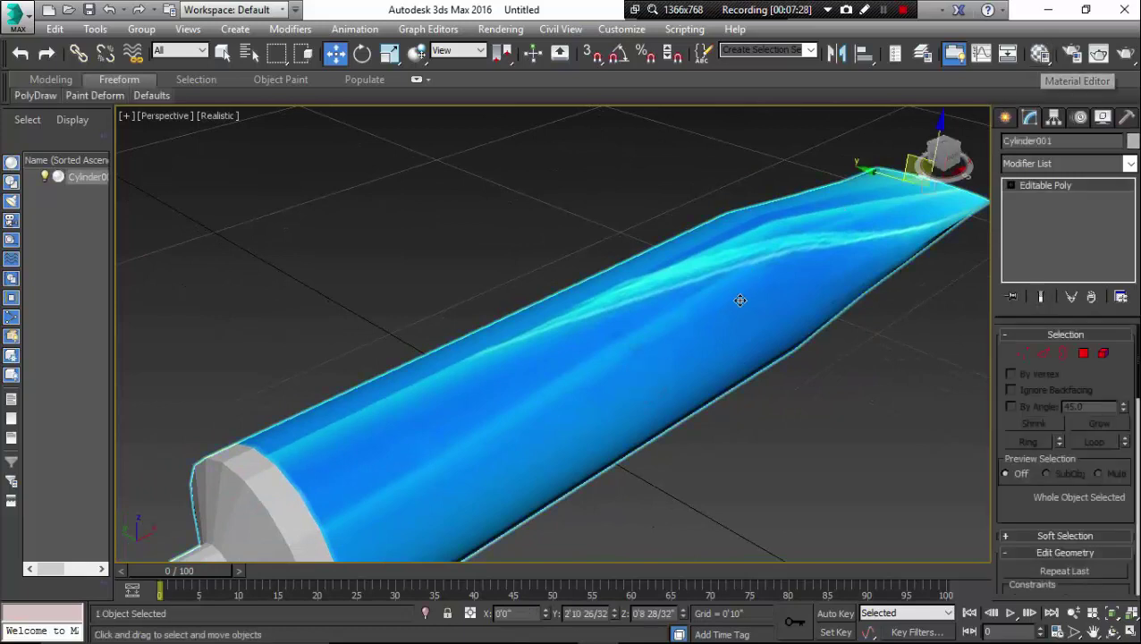
pyautogui.scroll(-10, 683, 334)
pyautogui.scroll(10, 683, 334)
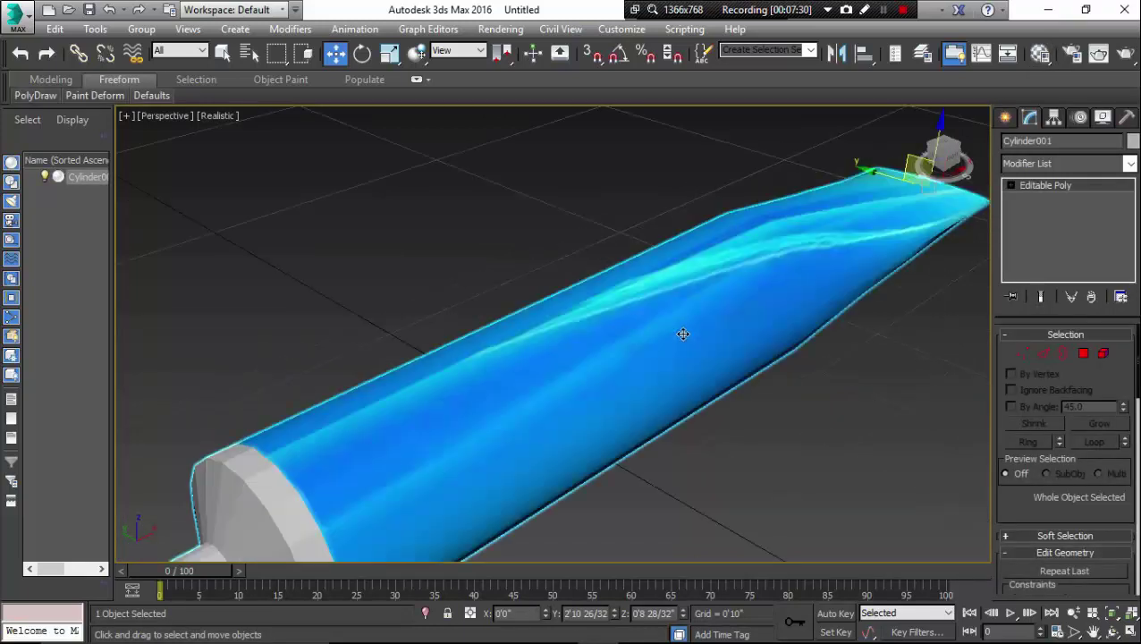
# Step: Set the bitmap's U tiling to 3.6 and V offset to 0.37 in the Material Editor, then close it
pyautogui.click(1039, 62)
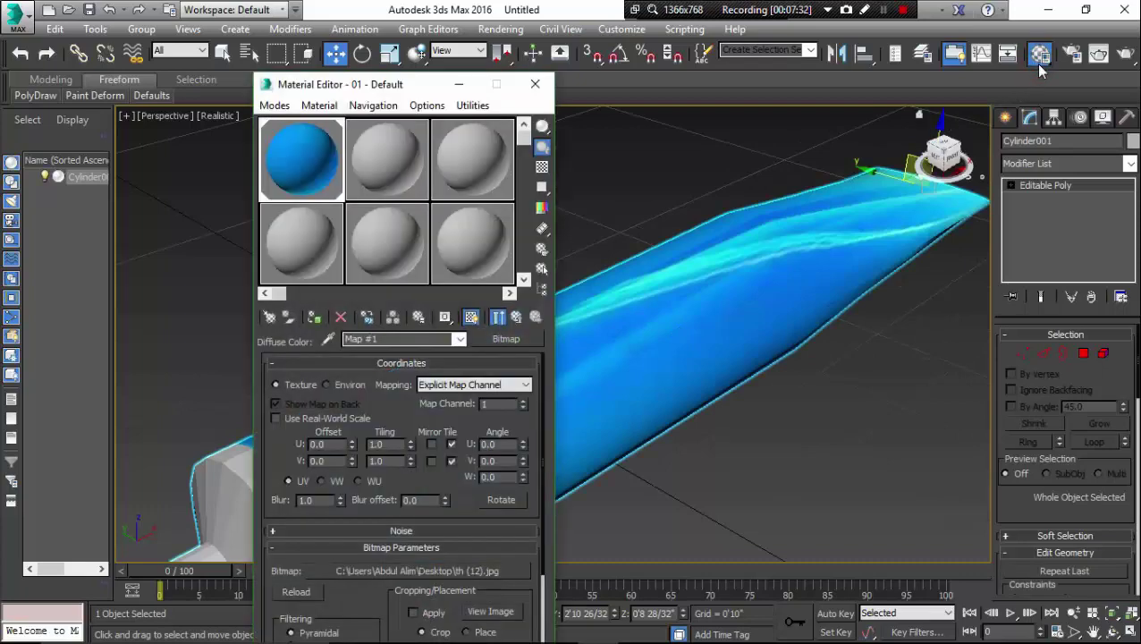
pyautogui.moveTo(422, 86); pyautogui.dragTo(955, 15)
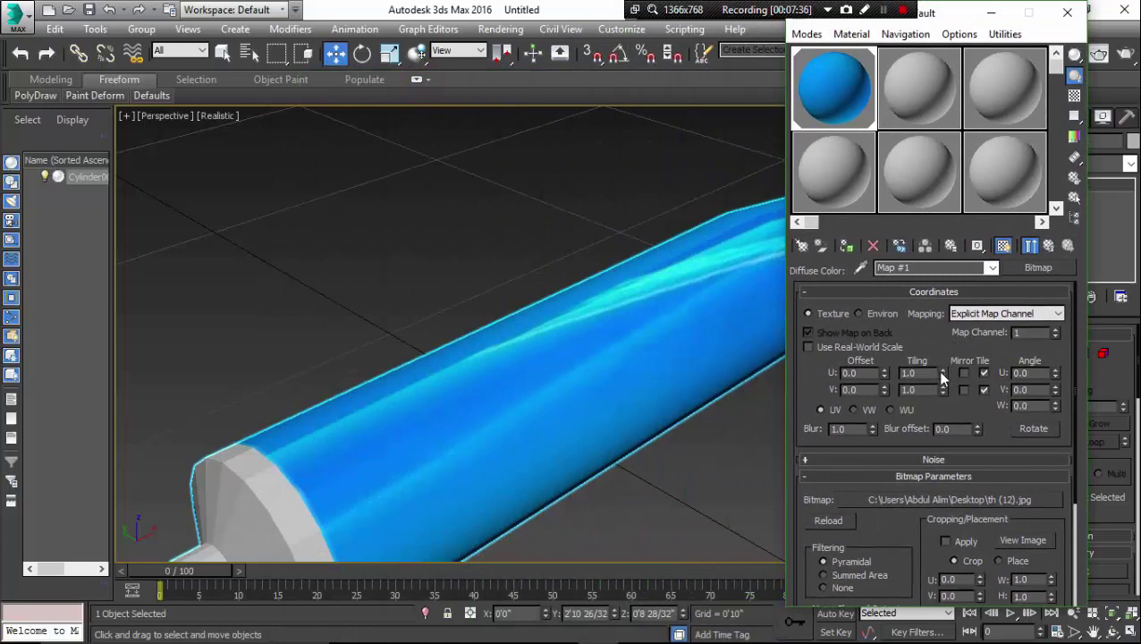
pyautogui.moveTo(939, 371); pyautogui.dragTo(886, 378)
pyautogui.rightClick(885, 373)
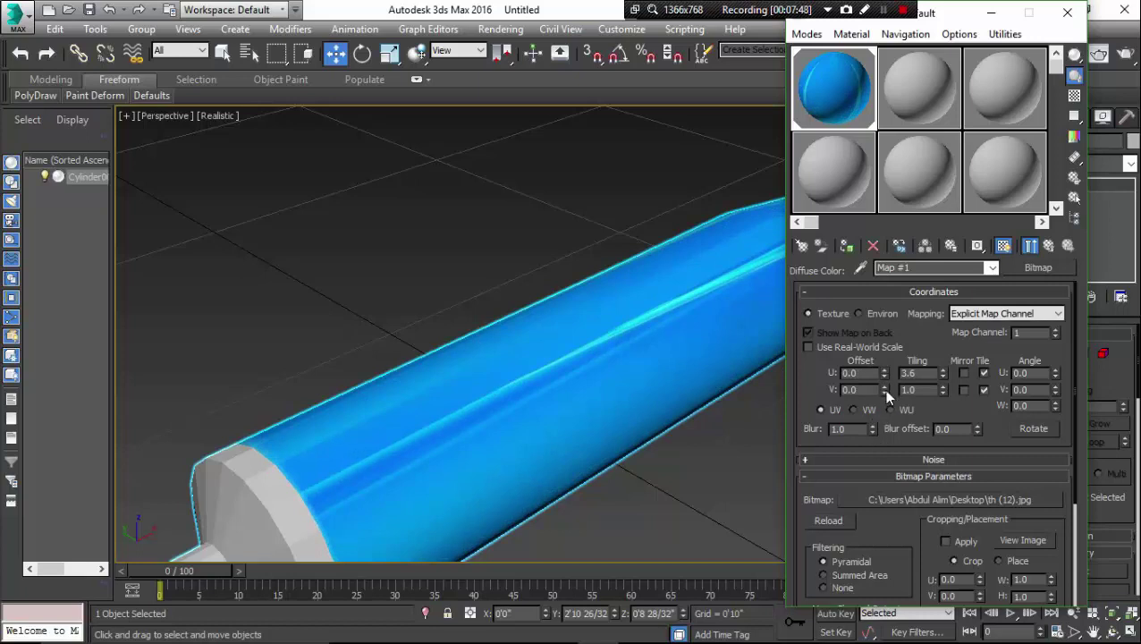
pyautogui.moveTo(885, 391); pyautogui.dragTo(889, 354)
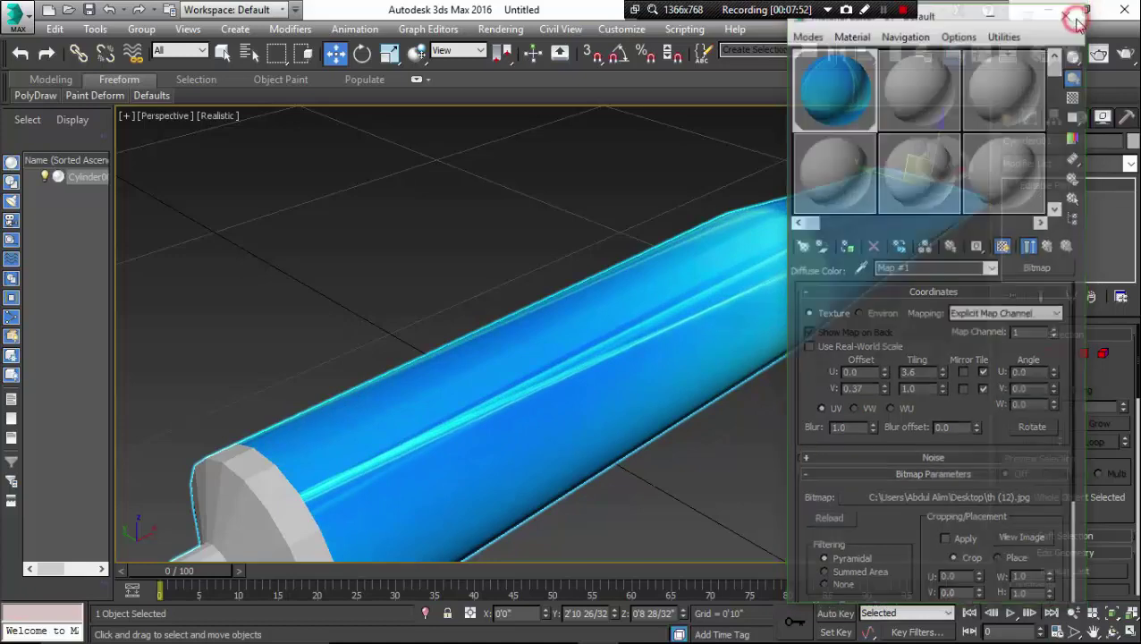
pyautogui.click(1068, 13)
# Step: Deselect the tube and make a production render of the Perspective view showing the whole tube
pyautogui.click(887, 208)
pyautogui.scroll(-5, 881, 199)
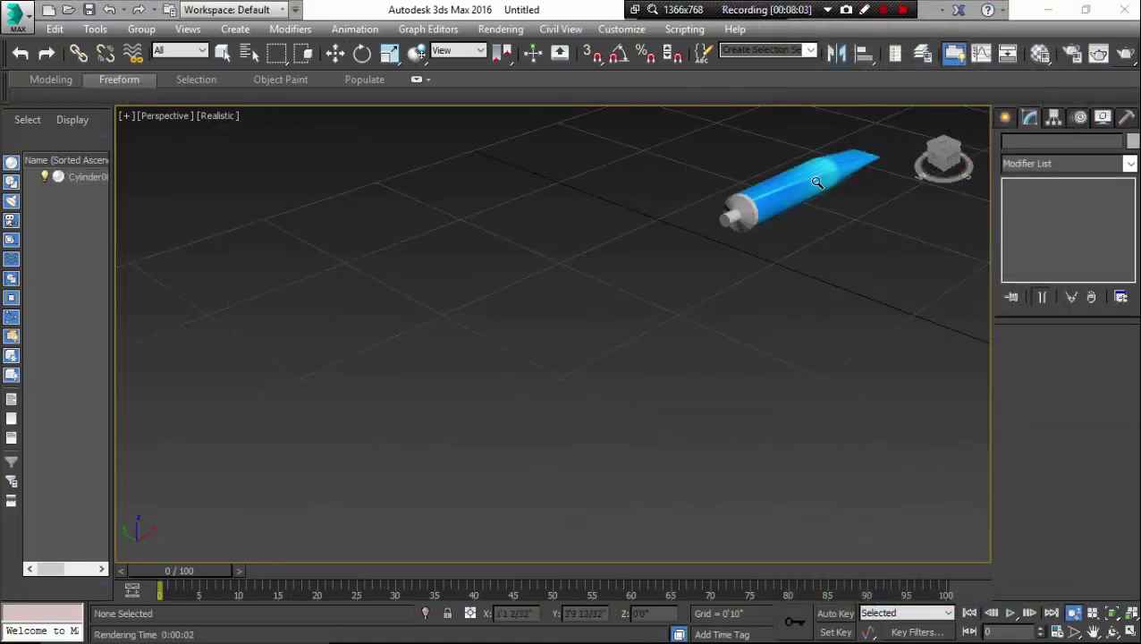
pyautogui.scroll(8, 821, 168)
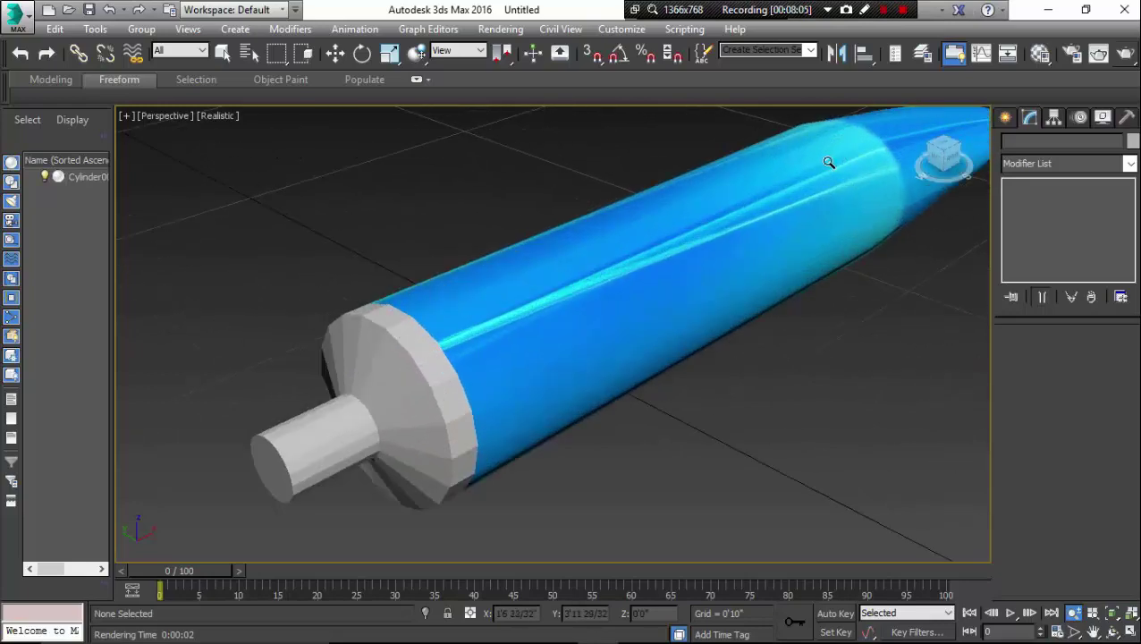
pyautogui.scroll(-5, 828, 158)
pyautogui.scroll(7, 836, 153)
pyautogui.scroll(-2, 835, 157)
pyautogui.scroll(-3, 835, 157)
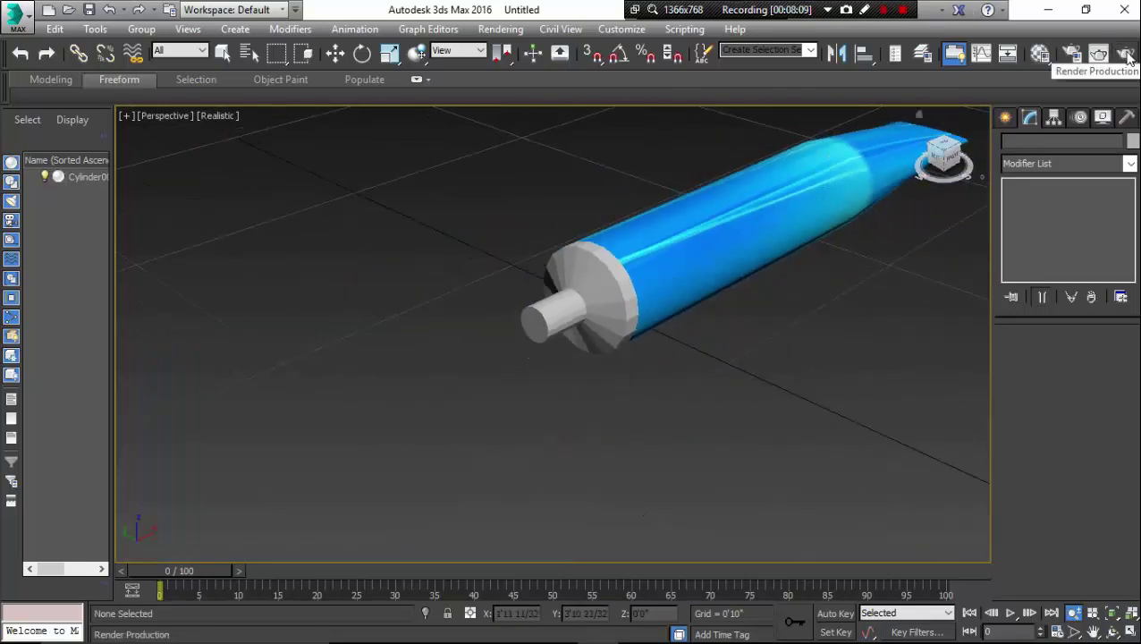
pyautogui.click(1127, 55)
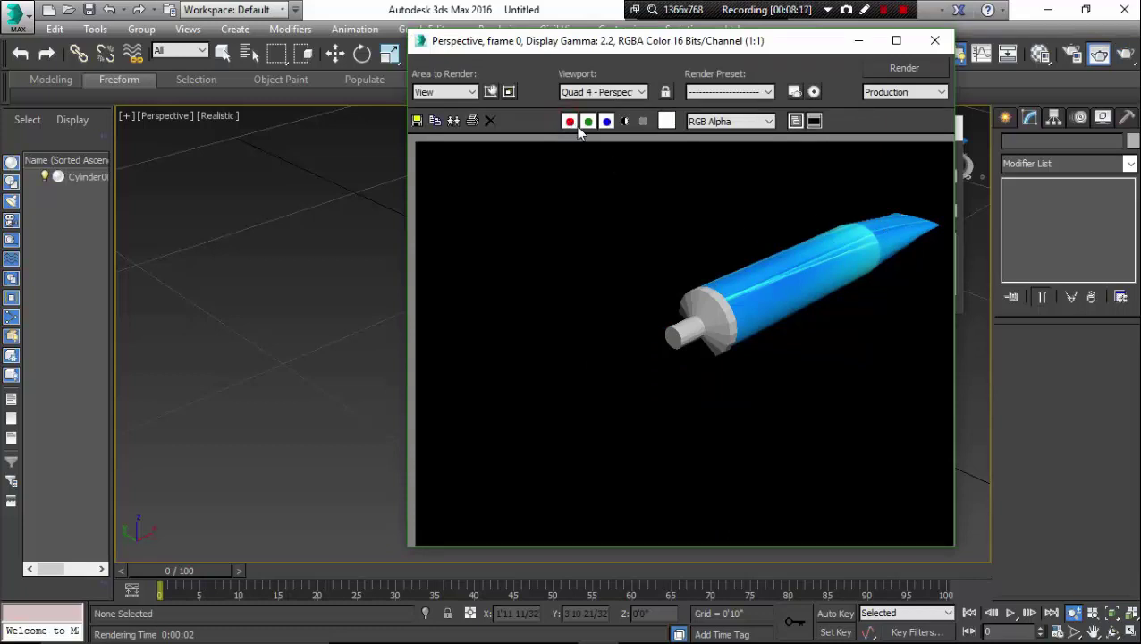
# Step: Examine the rendered tube with the blue, green and red channels toggled off and on, and close the render window
pyautogui.click(606, 121)
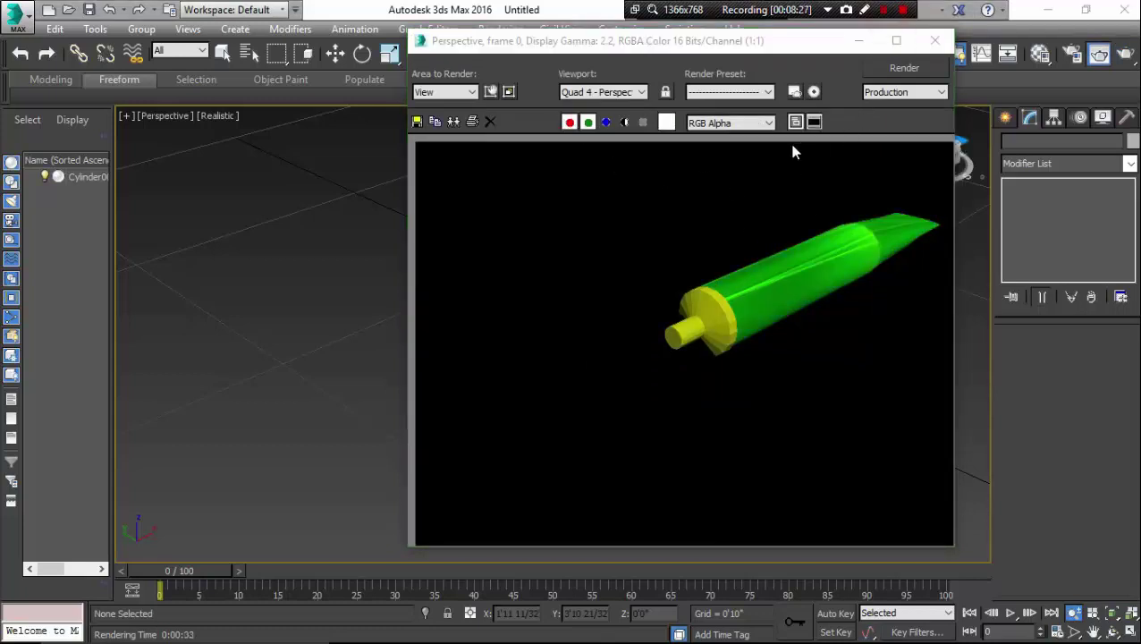
pyautogui.click(606, 121)
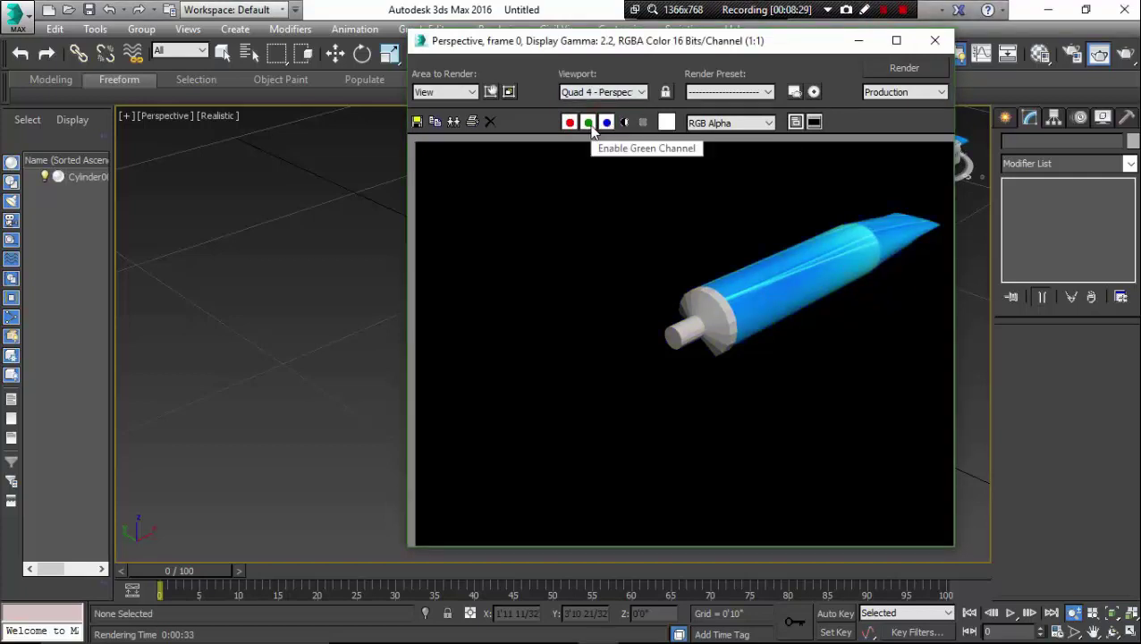
pyautogui.click(589, 124)
pyautogui.click(572, 124)
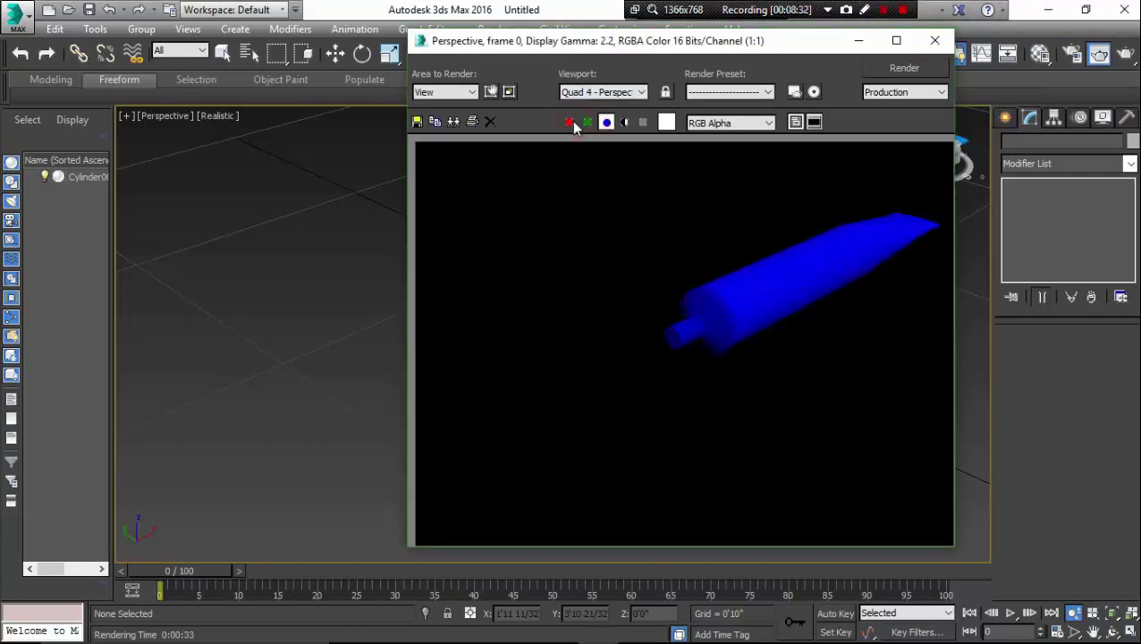
pyautogui.click(587, 121)
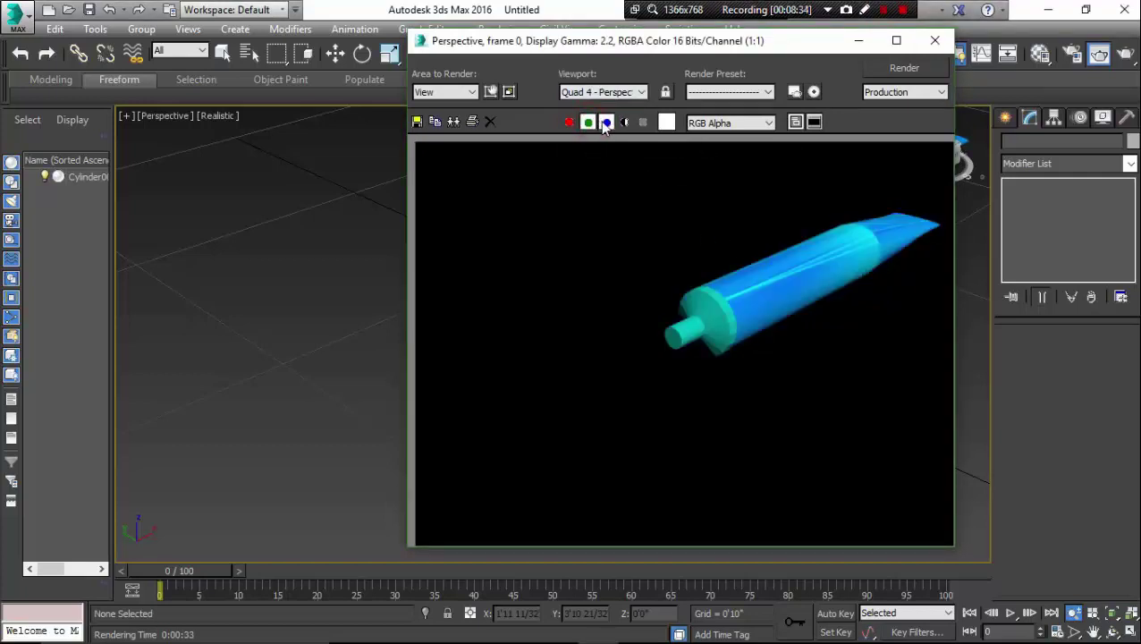
pyautogui.click(606, 122)
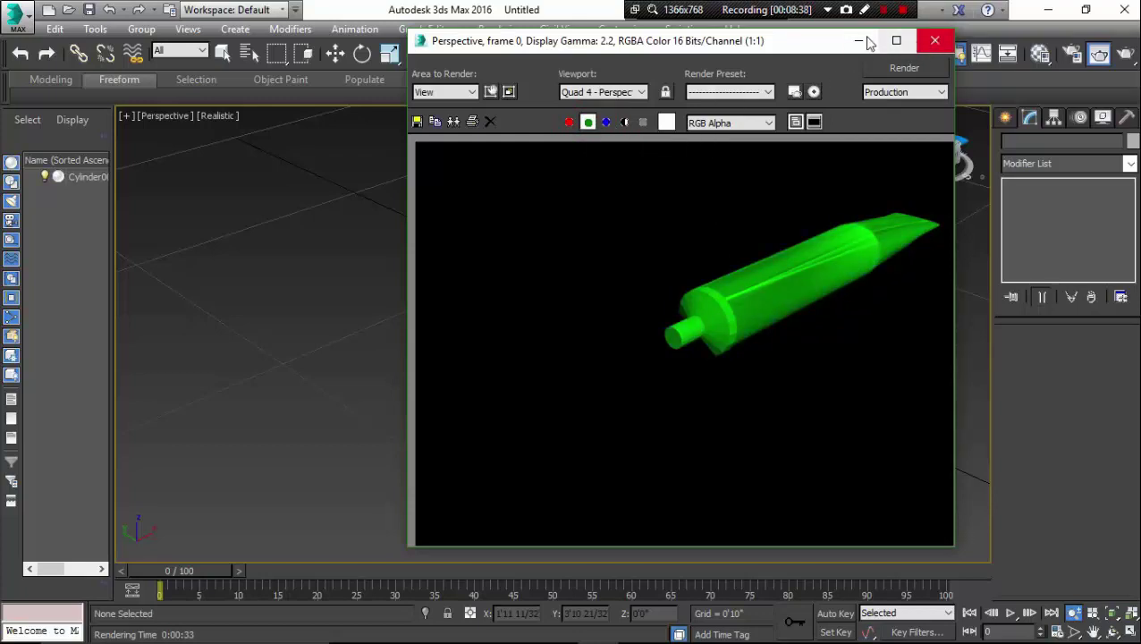
pyautogui.click(935, 41)
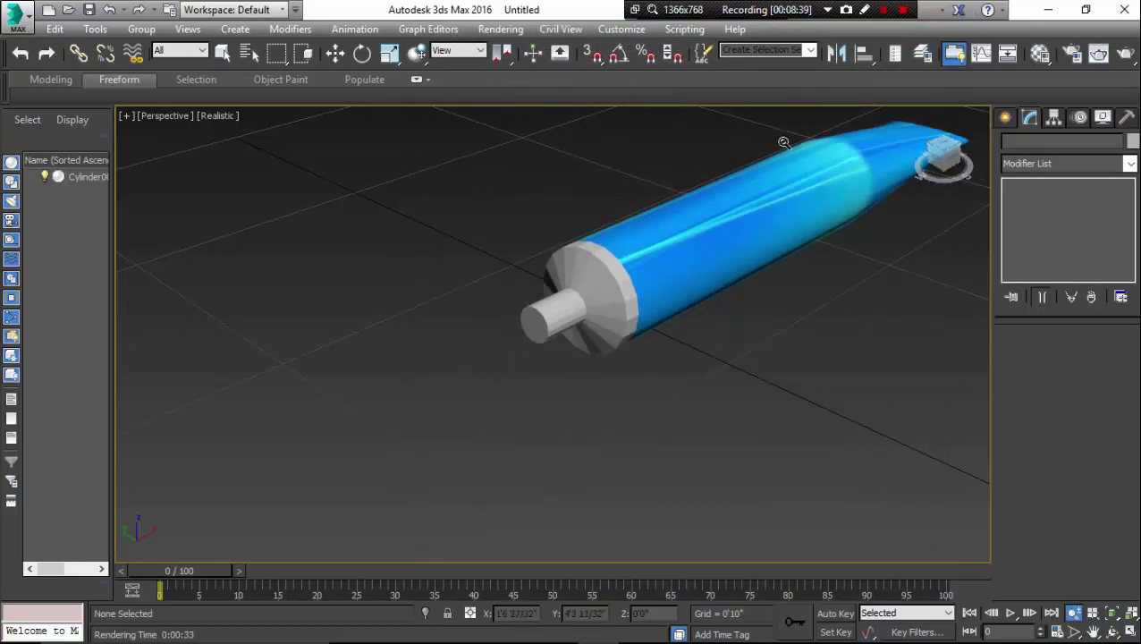
pyautogui.scroll(-10, 796, 145)
pyautogui.scroll(10, 796, 145)
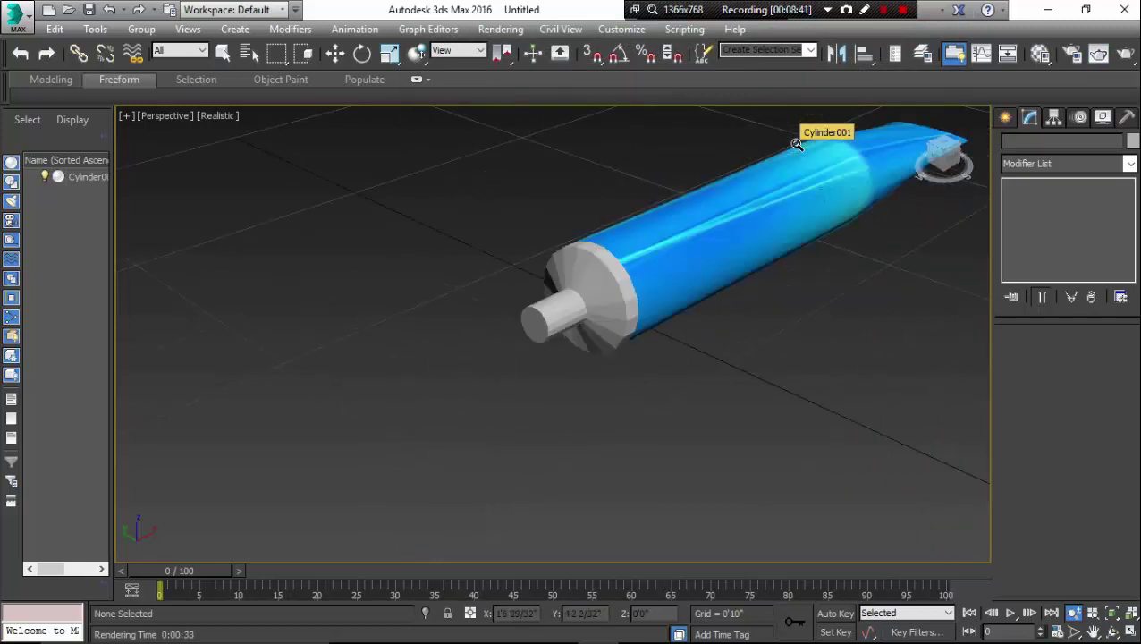